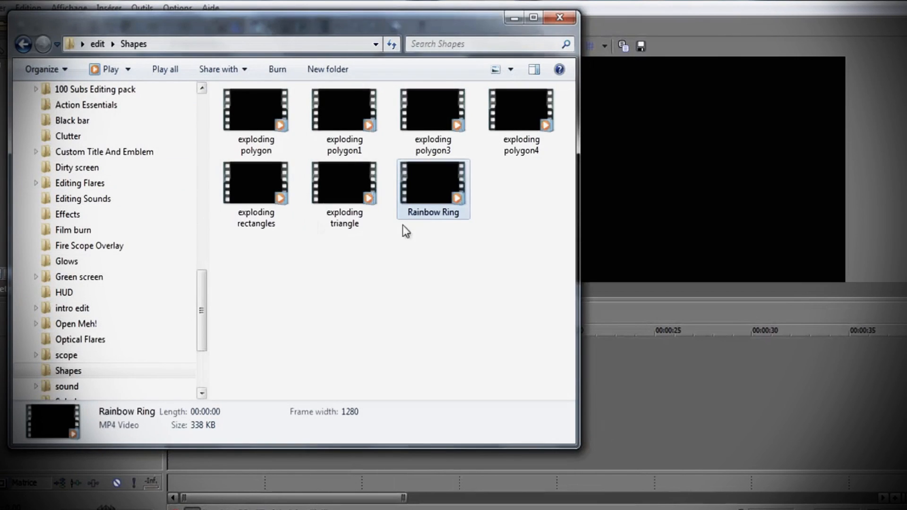
- Add the clip 2012_11_25_17_44_37 from a Videos library subfolder to the empty timeline
{"action": "left_click_drag", "start_coordinate": [201, 276], "coordinate": [201, 120]}
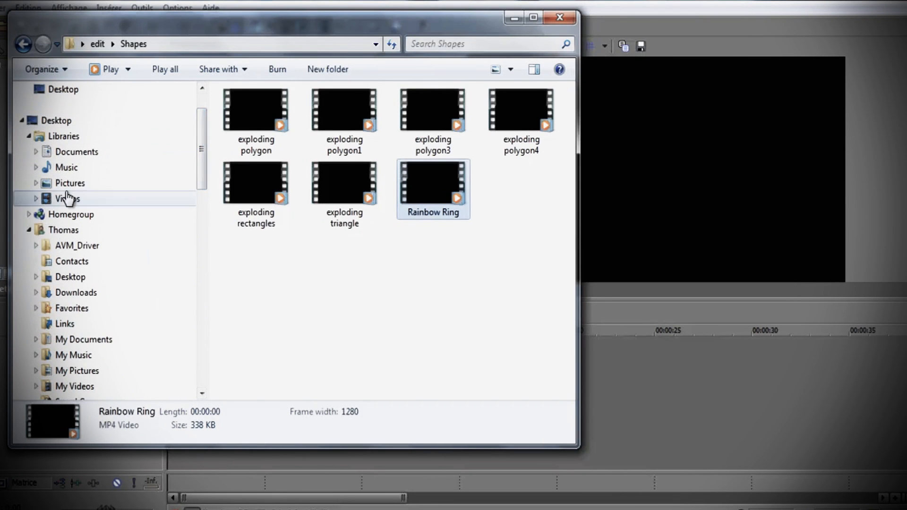
{"action": "left_click", "coordinate": [67, 197]}
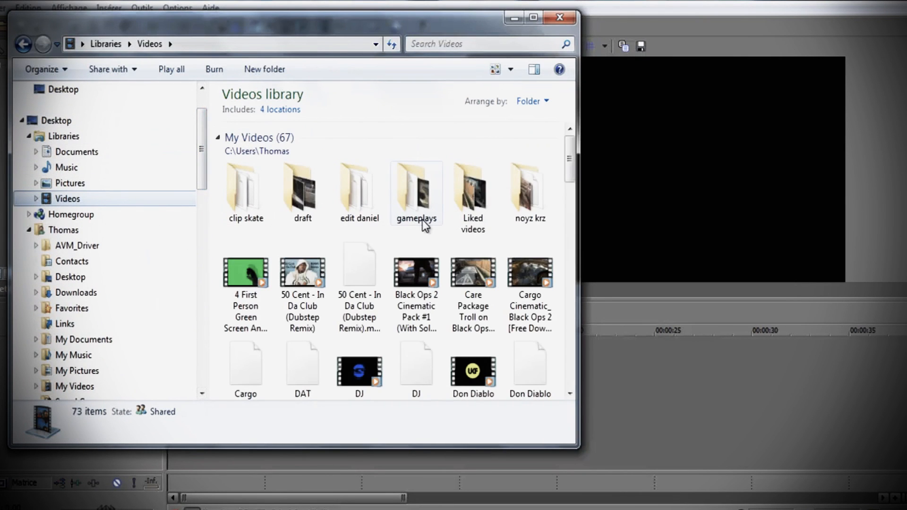
{"action": "double_click", "coordinate": [359, 200]}
{"action": "left_click_drag", "start_coordinate": [344, 265], "coordinate": [703, 361]}
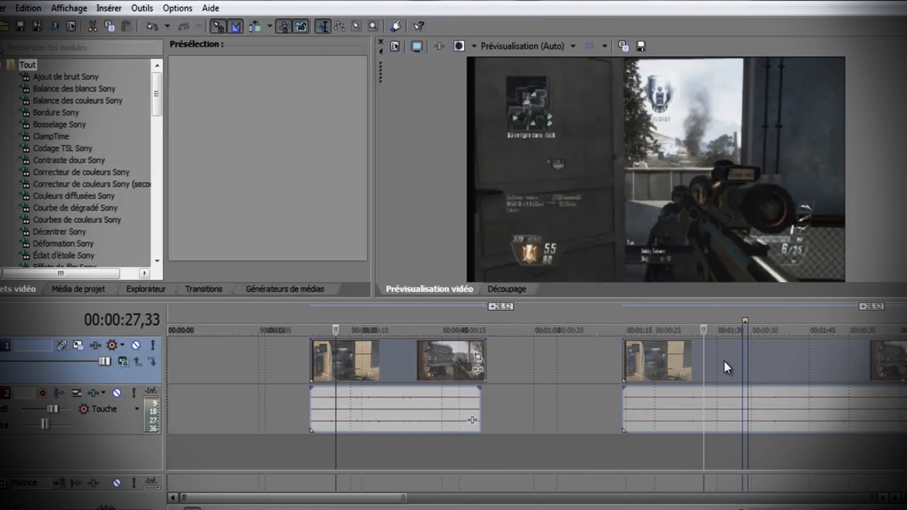
- Add the clip 2012_11_25_17_25_51 from the same folder to the timeline after the first clip
{"action": "left_click", "coordinate": [528, 368]}
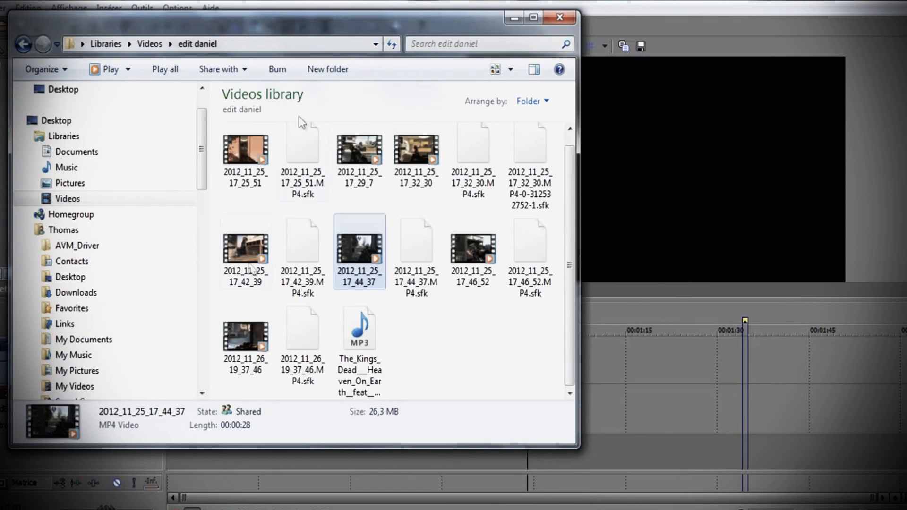
{"action": "scroll", "coordinate": [400, 255], "scroll_direction": "up", "scroll_amount": 1}
{"action": "left_click_drag", "start_coordinate": [245, 165], "coordinate": [659, 356]}
{"action": "left_click_drag", "start_coordinate": [659, 356], "coordinate": [690, 394]}
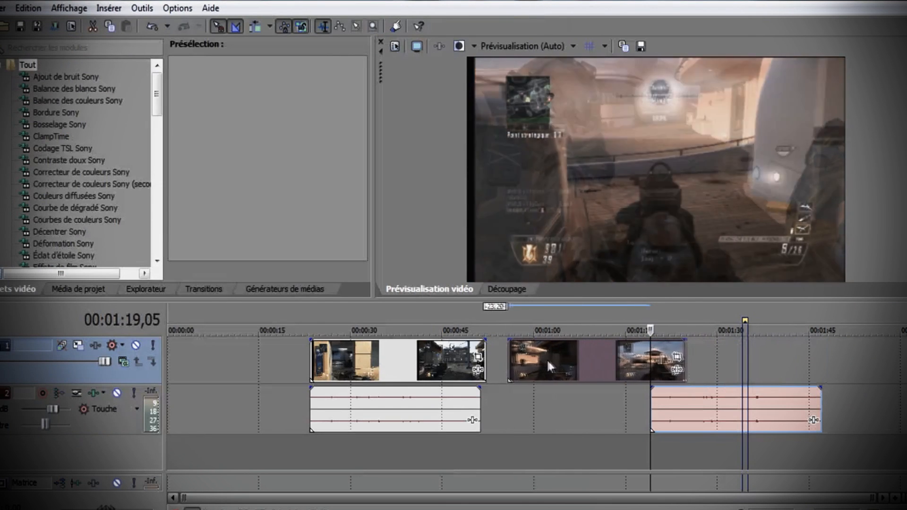
- Delete the audio events of both clips and remove the audio track
{"action": "right_click", "coordinate": [691, 394]}
{"action": "left_click", "coordinate": [724, 175]}
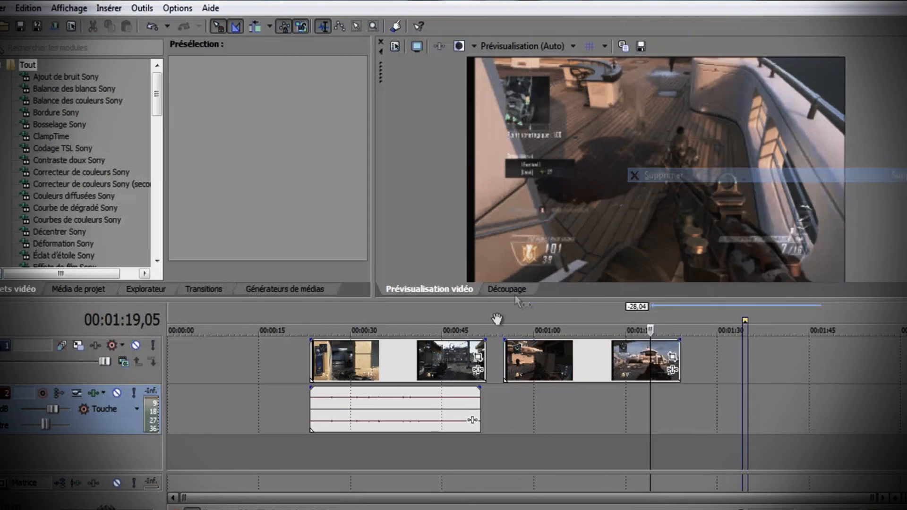
{"action": "right_click", "coordinate": [455, 398]}
{"action": "left_click", "coordinate": [508, 181]}
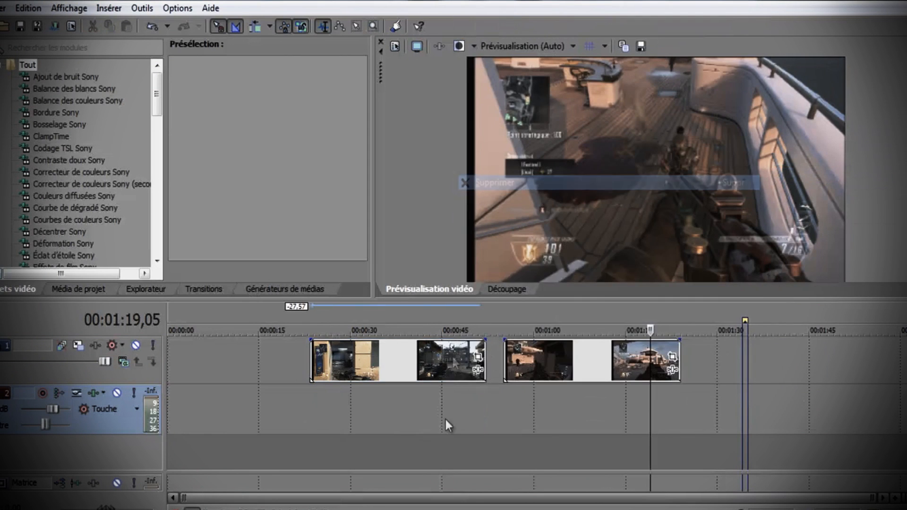
{"action": "right_click", "coordinate": [450, 425]}
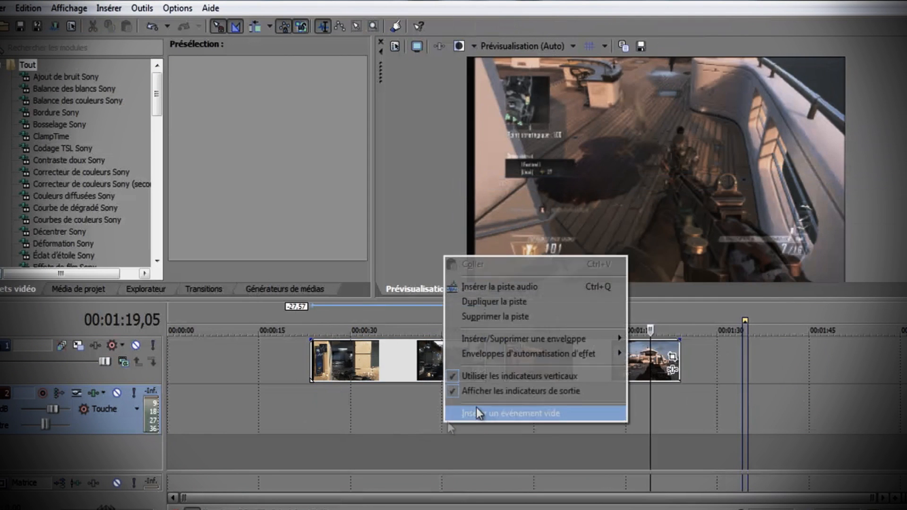
{"action": "left_click", "coordinate": [492, 316]}
- Move the second clip back so it starts directly at the end of the first clip
{"action": "left_click", "coordinate": [469, 356]}
{"action": "left_click_drag", "start_coordinate": [537, 355], "coordinate": [520, 355]}
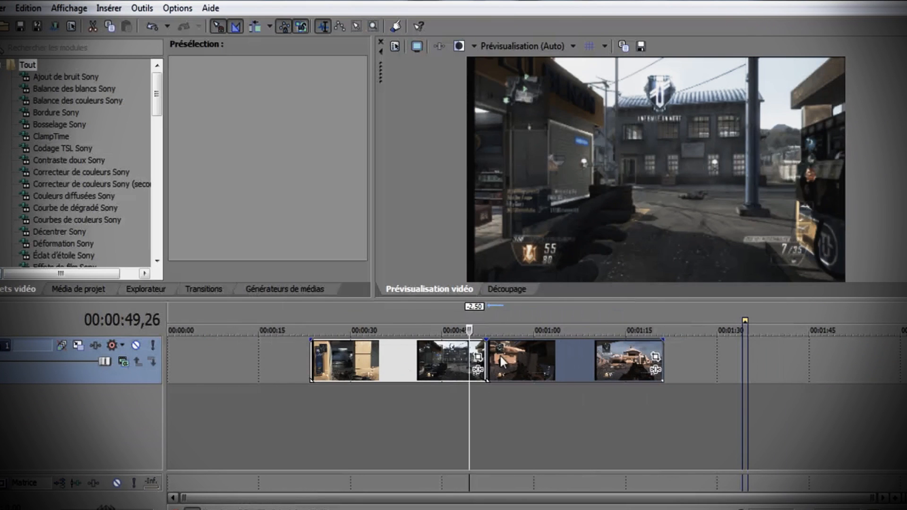
- Apply the saved "ndpv" crop preset to the first clip in its Pan/Crop settings
{"action": "left_click", "coordinate": [312, 361]}
{"action": "left_click", "coordinate": [478, 357]}
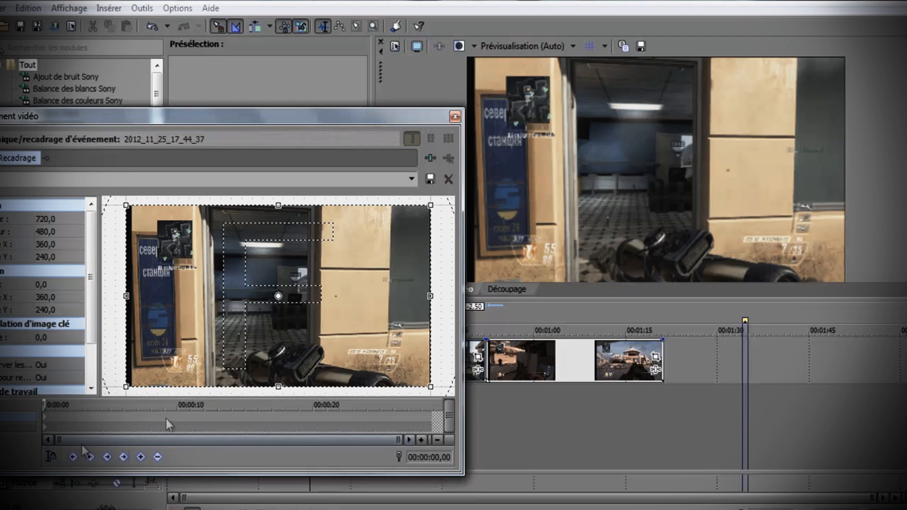
{"action": "left_click", "coordinate": [412, 178]}
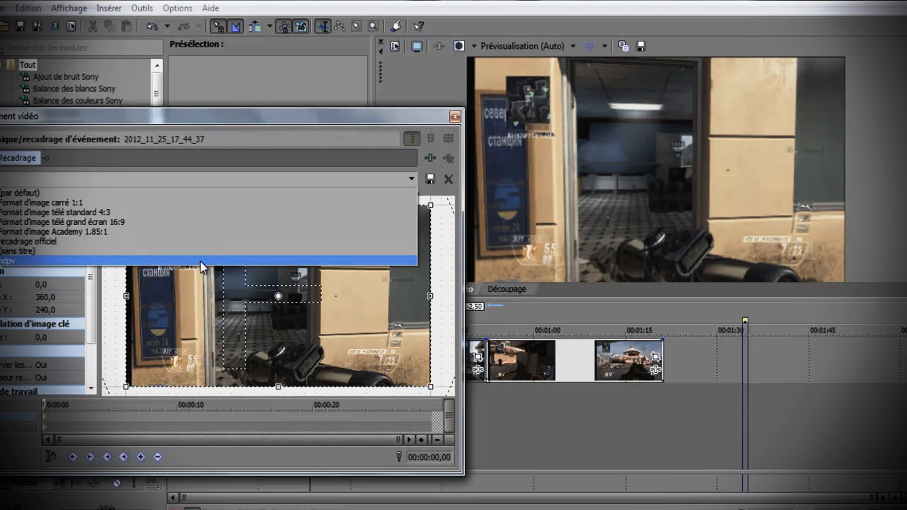
{"action": "left_click", "coordinate": [192, 255]}
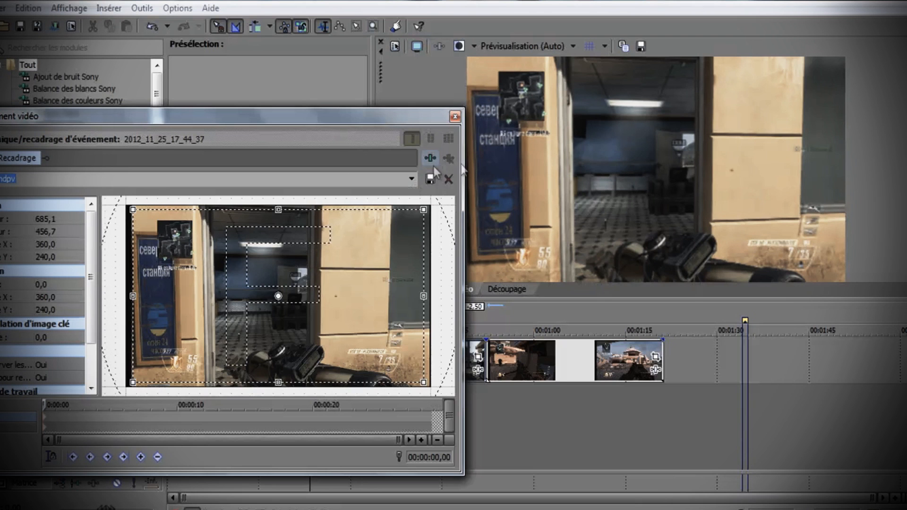
{"action": "left_click", "coordinate": [456, 117]}
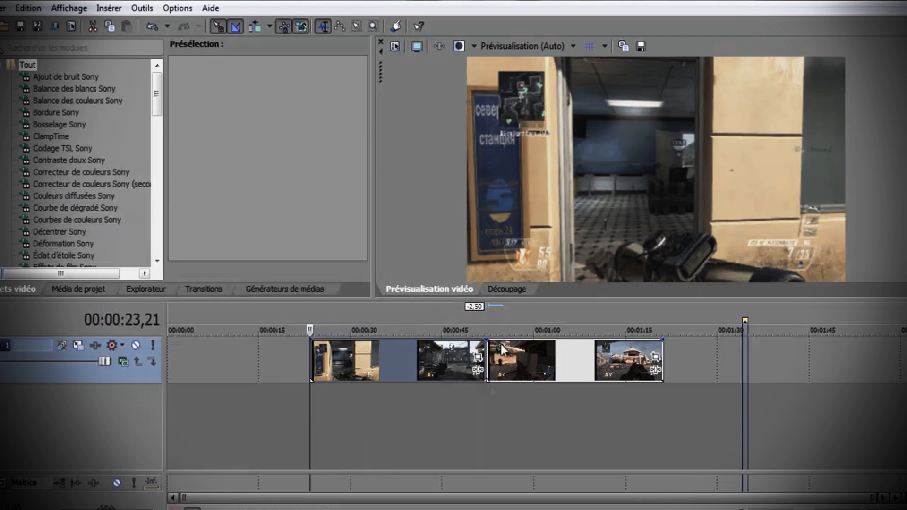
- Apply the same "ndpv" crop preset to the second clip, 2012_11_25_17_25_51
{"action": "left_click", "coordinate": [488, 380]}
{"action": "left_click", "coordinate": [654, 359]}
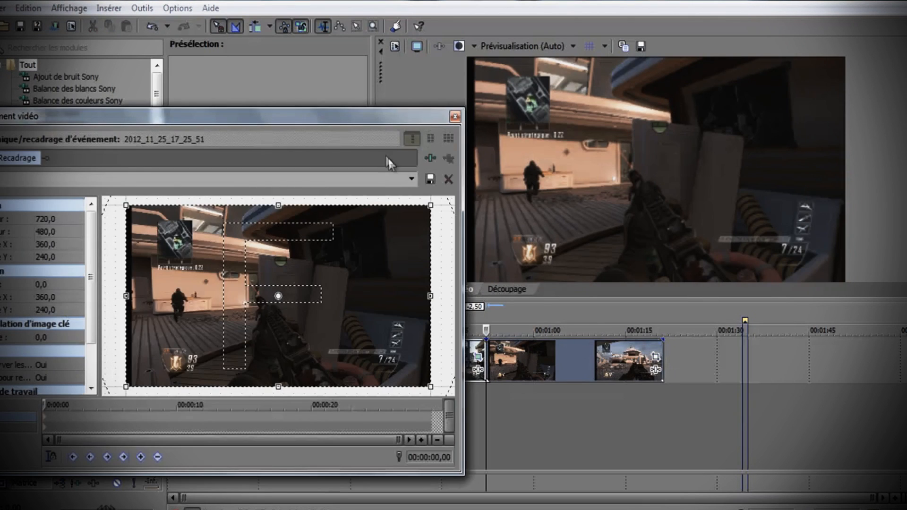
{"action": "left_click", "coordinate": [411, 179]}
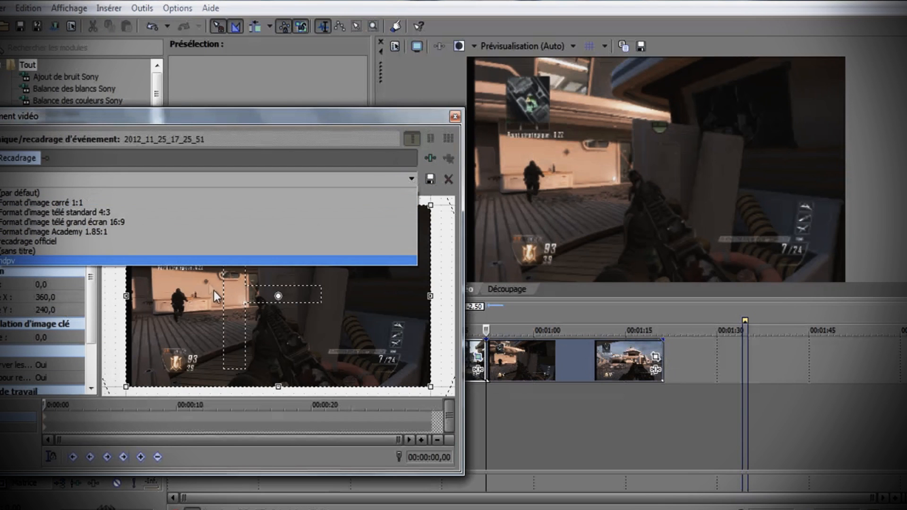
{"action": "left_click", "coordinate": [196, 260]}
{"action": "left_click", "coordinate": [454, 117]}
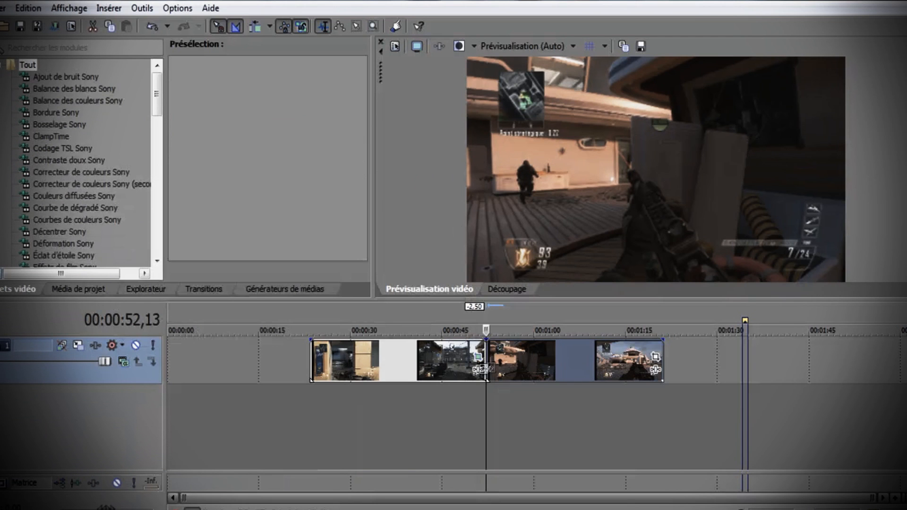
- Split the first clip at 00:00:36,33, delete the part after it, and move the second clip against the cut
{"action": "left_click", "coordinate": [450, 370]}
{"action": "left_click_drag", "start_coordinate": [451, 393], "coordinate": [391, 397]}
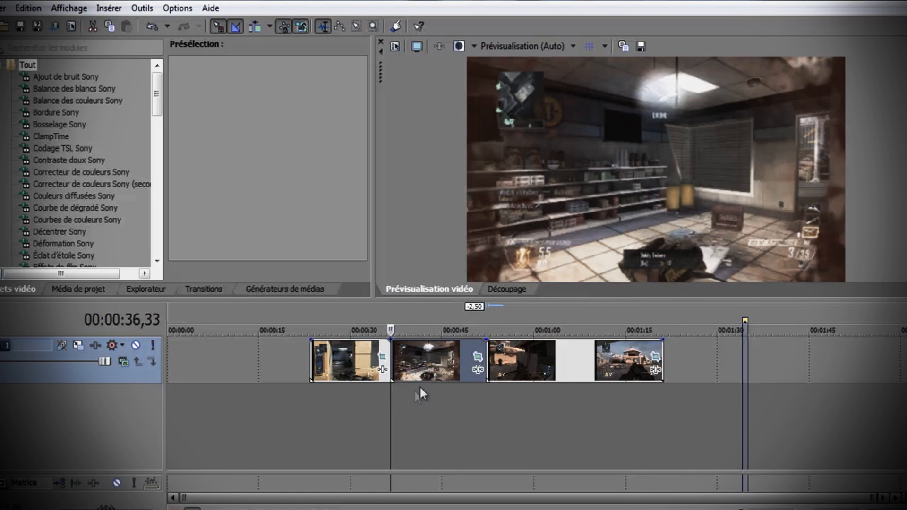
{"action": "right_click", "coordinate": [404, 371]}
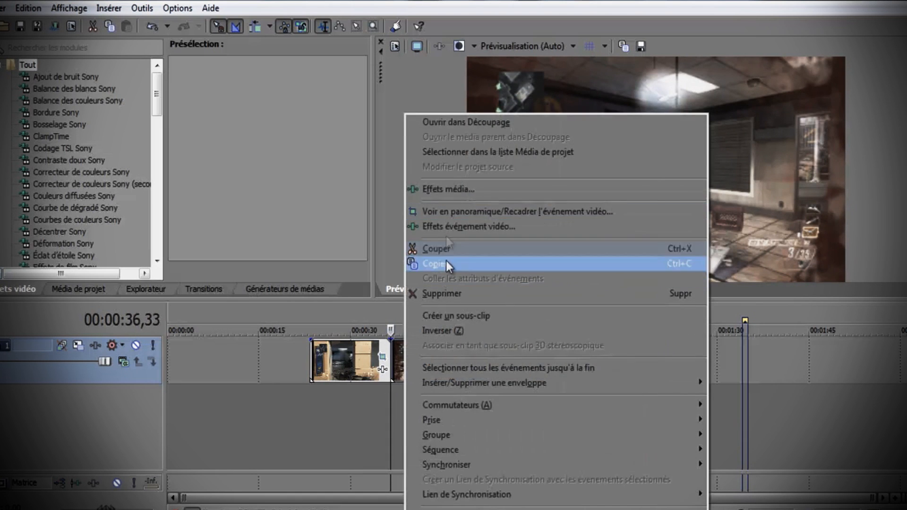
{"action": "left_click", "coordinate": [440, 294]}
{"action": "left_click_drag", "start_coordinate": [495, 347], "coordinate": [401, 355]}
- Split the second clip at 00:00:39,39, delete the piece before it, and close the gap to the first clip
{"action": "left_click_drag", "start_coordinate": [391, 399], "coordinate": [409, 400]}
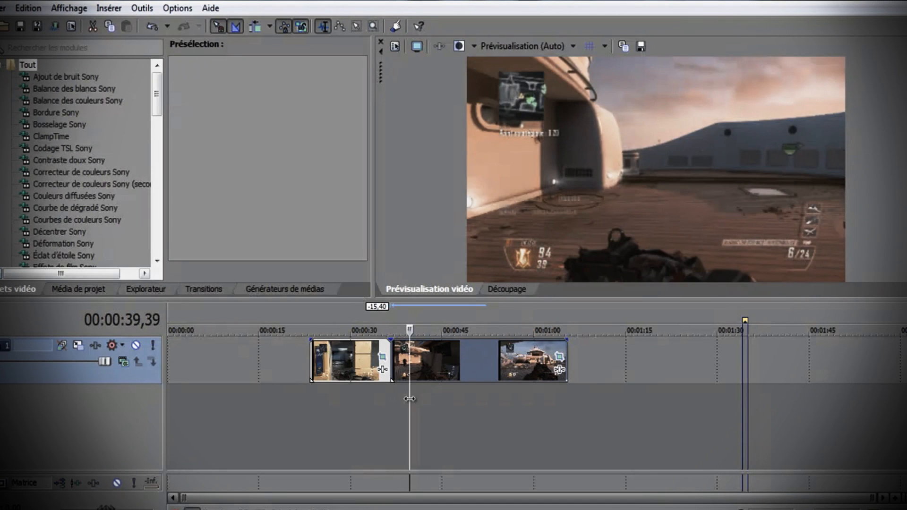
{"action": "key", "text": "s"}
{"action": "right_click", "coordinate": [399, 361]}
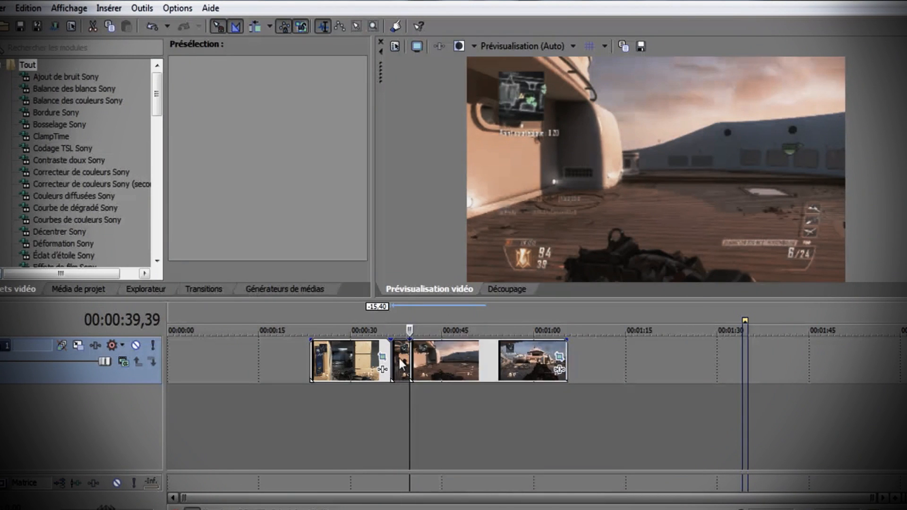
{"action": "left_click", "coordinate": [430, 249]}
{"action": "left_click", "coordinate": [382, 396]}
{"action": "scroll", "coordinate": [433, 388], "scroll_direction": "up", "scroll_amount": 2}
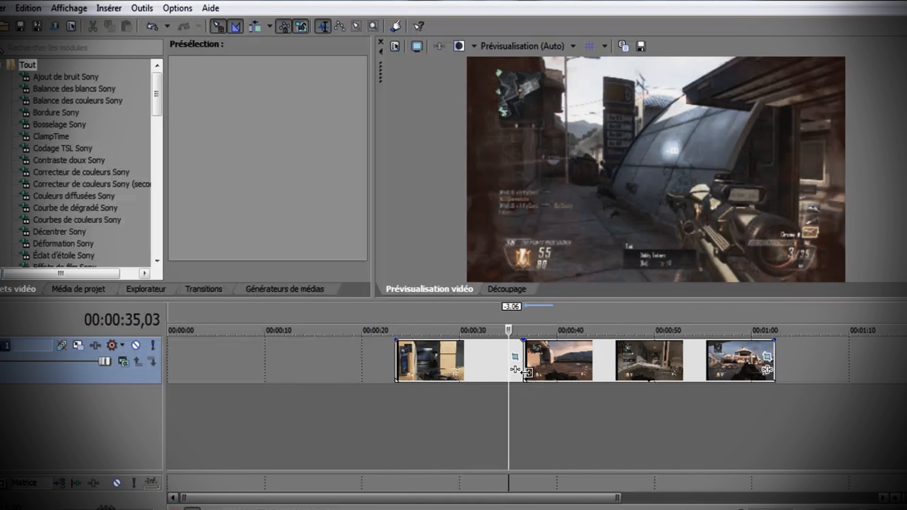
{"action": "key", "text": "space"}
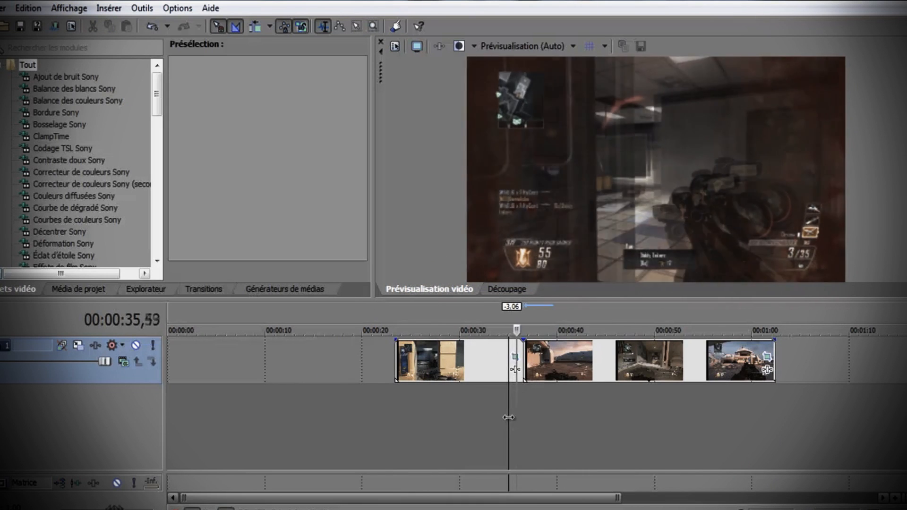
{"action": "key", "text": "space"}
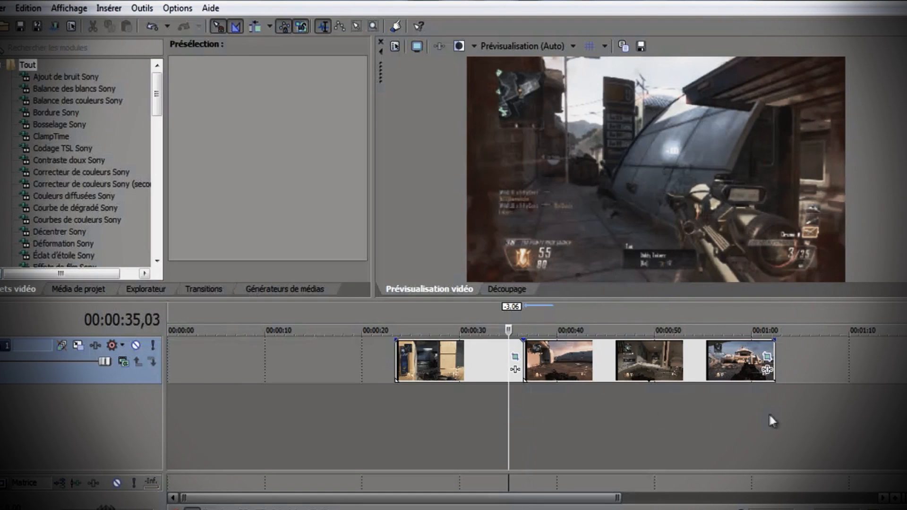
- Add the Rainbow Ring video from the edit\Shapes folder to the timeline after the last gameplay clip
{"action": "key", "text": "alt+Tab"}
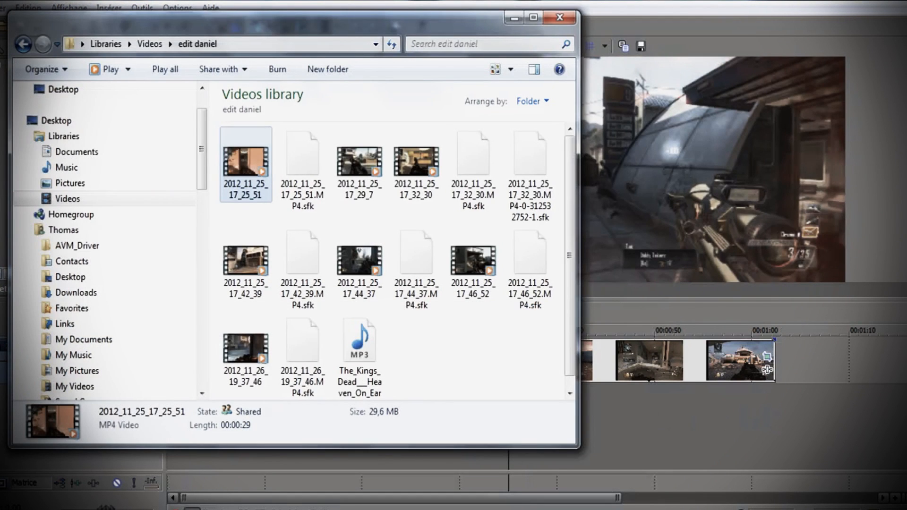
{"action": "left_click_drag", "start_coordinate": [207, 160], "coordinate": [183, 291]}
{"action": "left_click", "coordinate": [55, 168]}
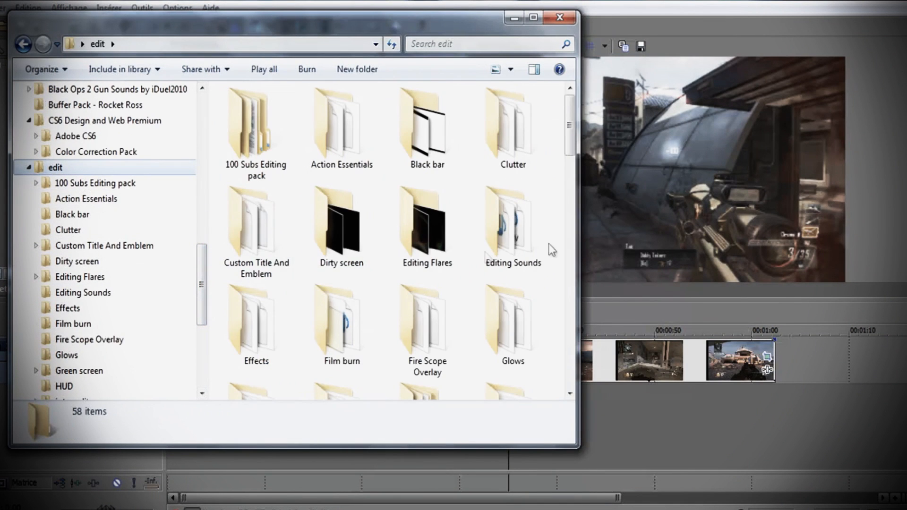
{"action": "left_click_drag", "start_coordinate": [567, 131], "coordinate": [582, 177]}
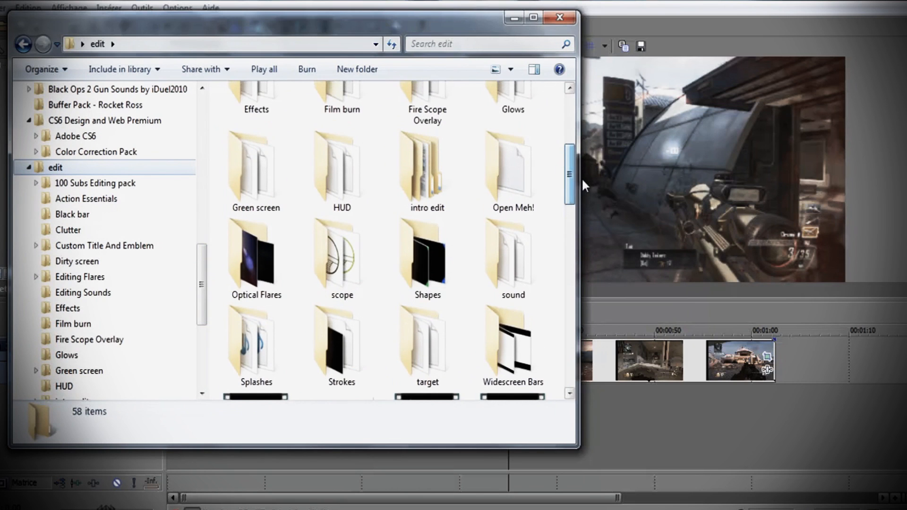
{"action": "double_click", "coordinate": [449, 251]}
{"action": "left_click_drag", "start_coordinate": [437, 193], "coordinate": [794, 357]}
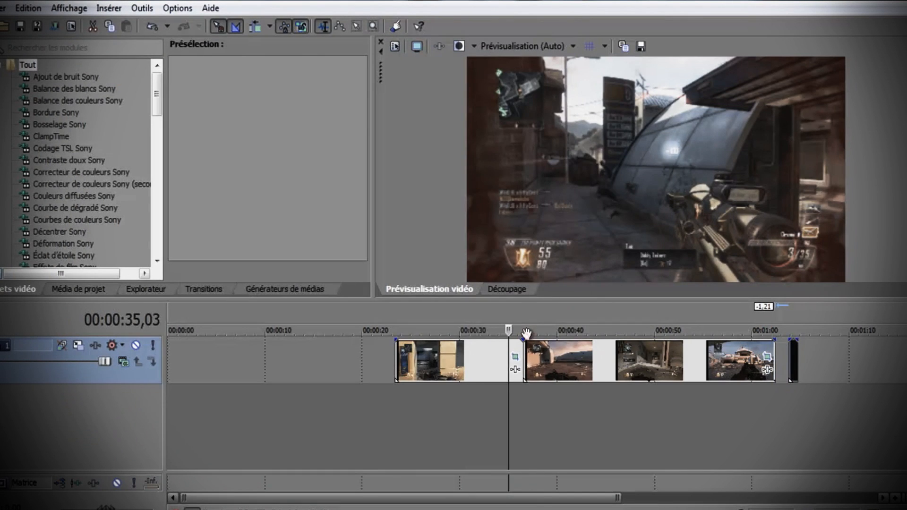
- Insert a new video track above the gameplay and place the Rainbow Ring clip on it over the cut between the clips
{"action": "right_click", "coordinate": [364, 358]}
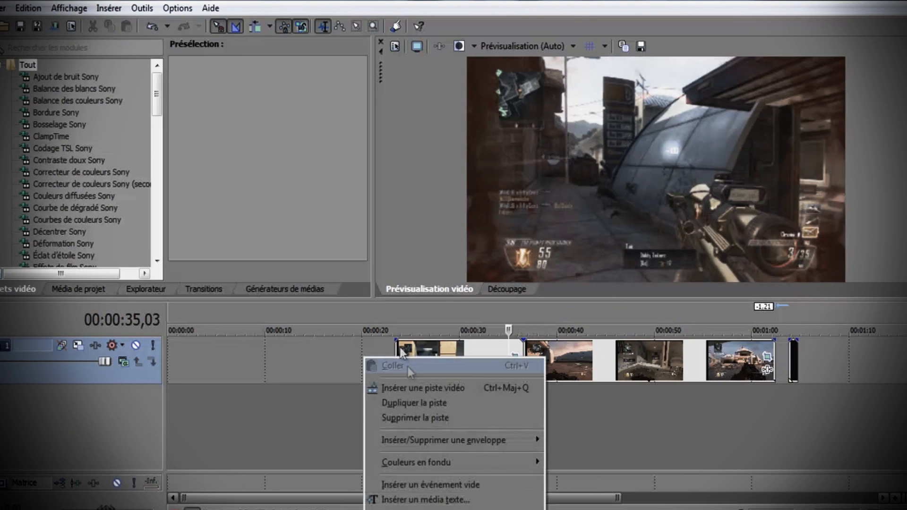
{"action": "left_click", "coordinate": [422, 389]}
{"action": "left_click_drag", "start_coordinate": [793, 402], "coordinate": [653, 368]}
{"action": "scroll", "coordinate": [543, 353], "scroll_direction": "up", "scroll_amount": 8}
{"action": "left_click", "coordinate": [650, 371]}
{"action": "scroll", "coordinate": [659, 378], "scroll_direction": "up", "scroll_amount": 1}
{"action": "scroll", "coordinate": [633, 372], "scroll_direction": "down", "scroll_amount": 3}
{"action": "scroll", "coordinate": [600, 365], "scroll_direction": "up", "scroll_amount": 4}
{"action": "scroll", "coordinate": [596, 364], "scroll_direction": "down", "scroll_amount": 2}
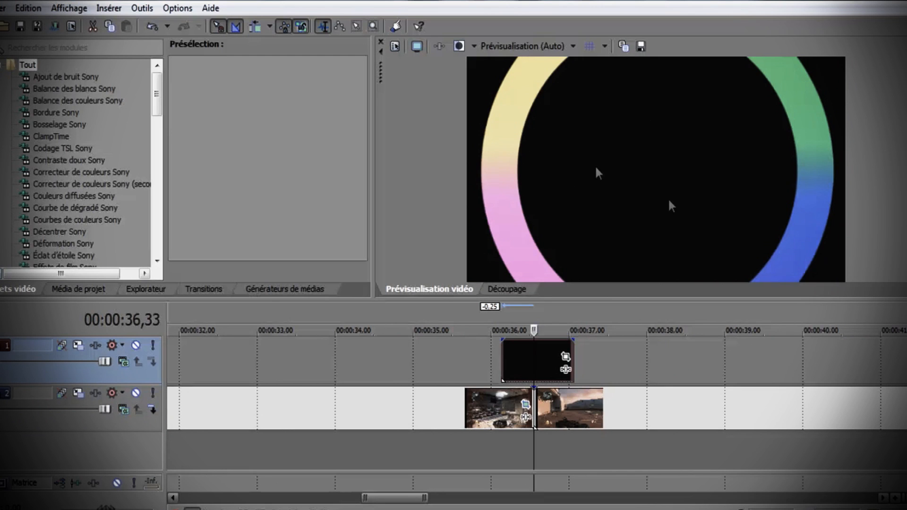
- Set the compositing mode of the Rainbow Ring track to Ajouter
{"action": "left_click", "coordinate": [122, 366]}
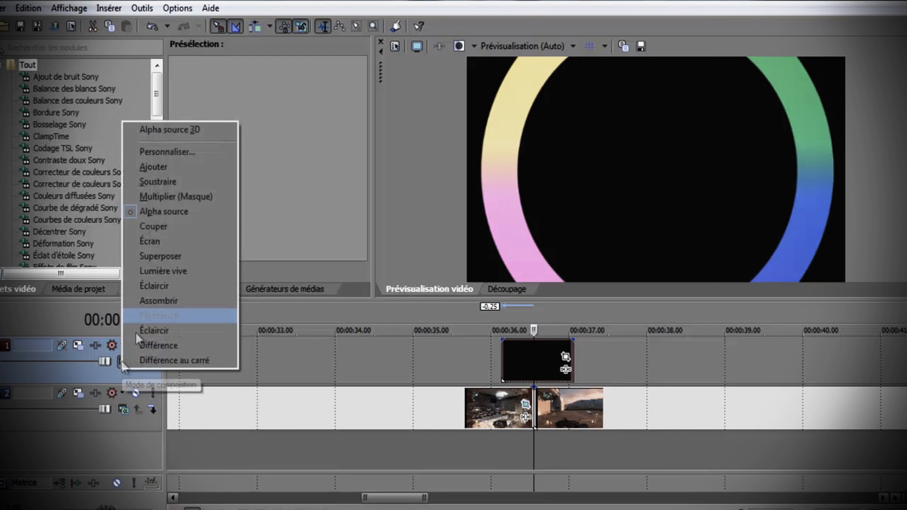
{"action": "left_click", "coordinate": [163, 163]}
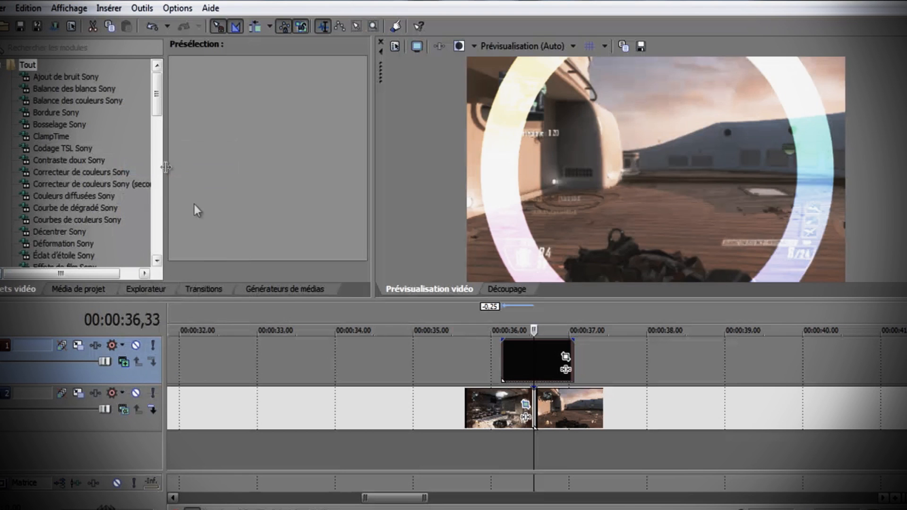
- Insert a speed (Rapidité) envelope on the first gameplay clip
{"action": "left_click", "coordinate": [497, 392]}
{"action": "scroll", "coordinate": [512, 393], "scroll_direction": "up", "scroll_amount": 2}
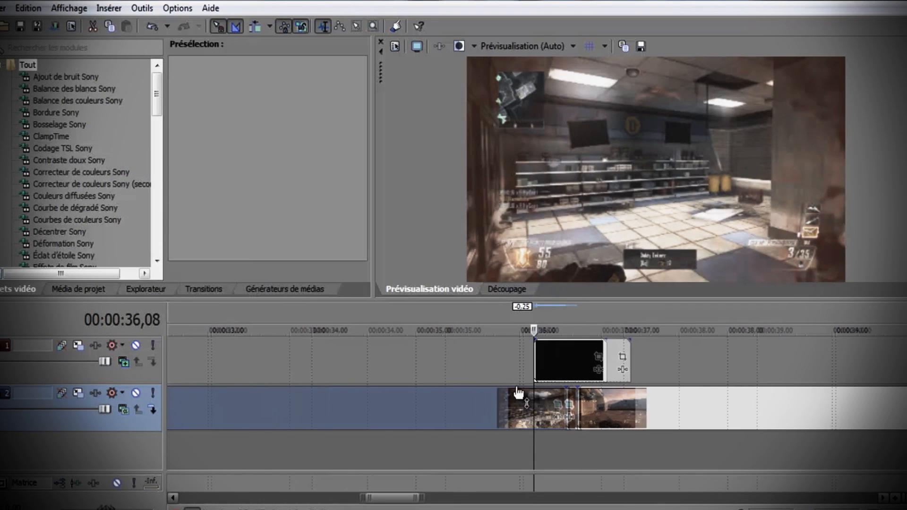
{"action": "left_click", "coordinate": [454, 406]}
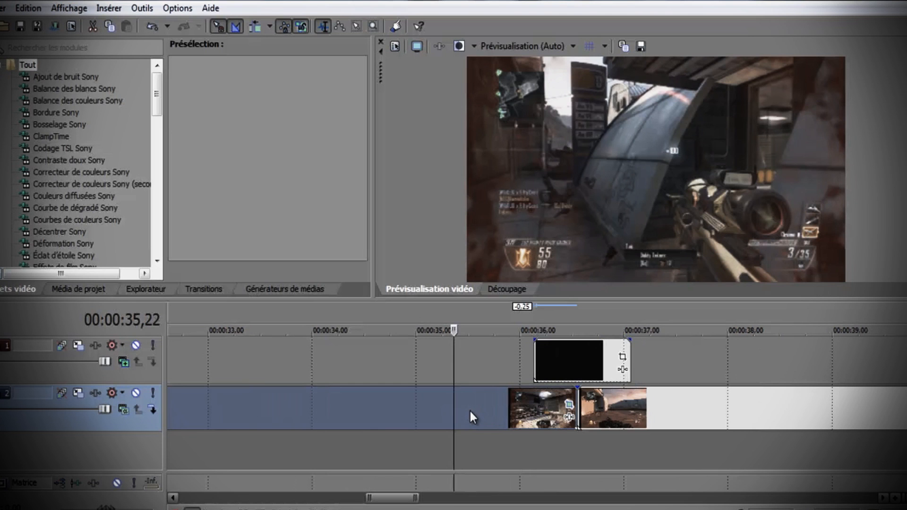
{"action": "scroll", "coordinate": [471, 411], "scroll_direction": "down", "scroll_amount": 1}
{"action": "left_click", "coordinate": [593, 410]}
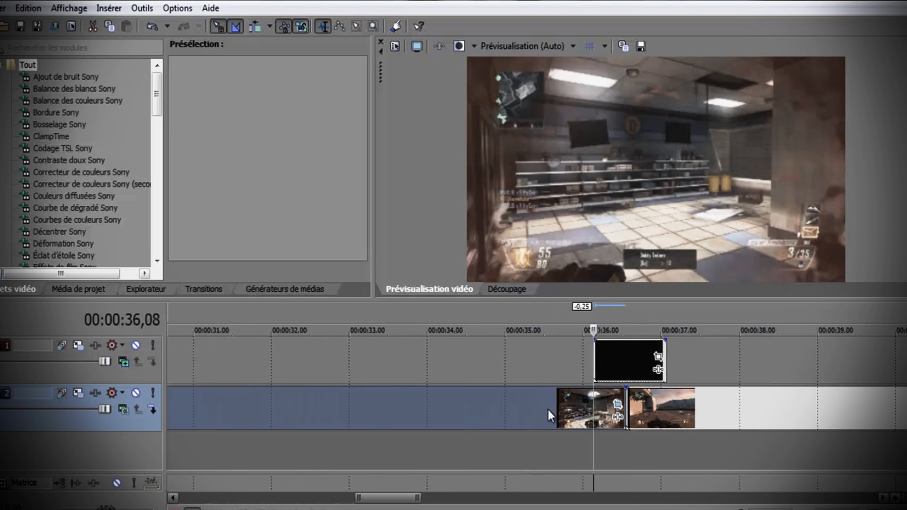
{"action": "left_click", "coordinate": [548, 409]}
{"action": "left_click", "coordinate": [563, 405]}
{"action": "left_click", "coordinate": [542, 407]}
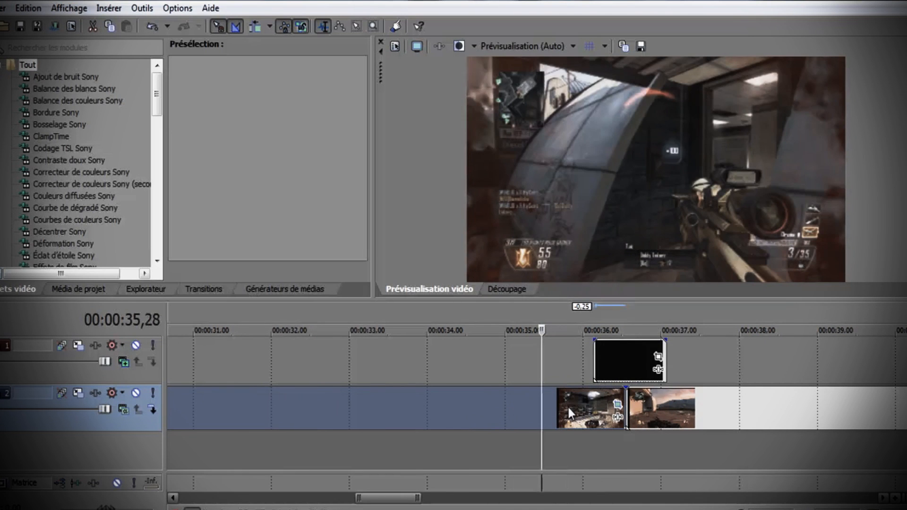
{"action": "right_click", "coordinate": [568, 407]}
{"action": "mouse_move", "coordinate": [623, 260]}
{"action": "left_click", "coordinate": [489, 267]}
- Add two points around 00:00:35,28 on the first clip's speed envelope, lower the speed after them, and preview the slowdown
{"action": "right_click", "coordinate": [540, 406]}
{"action": "right_click", "coordinate": [540, 412]}
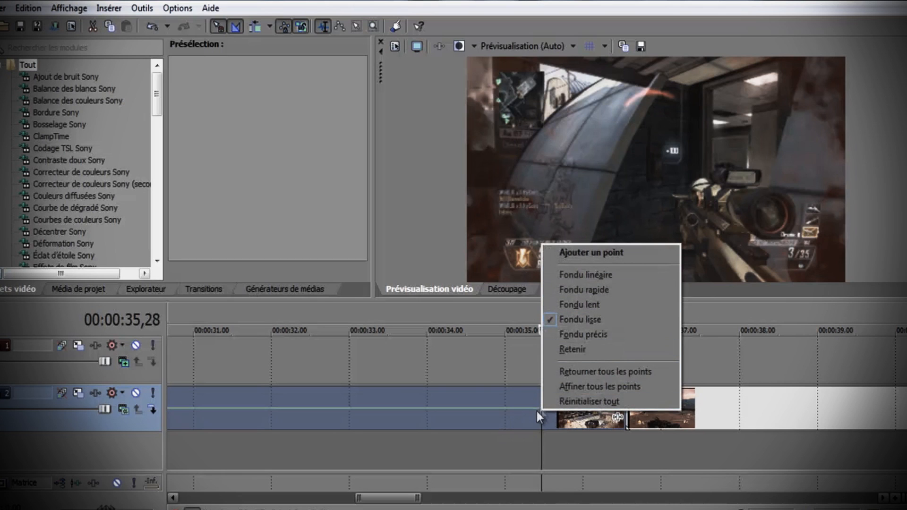
{"action": "left_click", "coordinate": [540, 409]}
{"action": "right_click", "coordinate": [543, 407]}
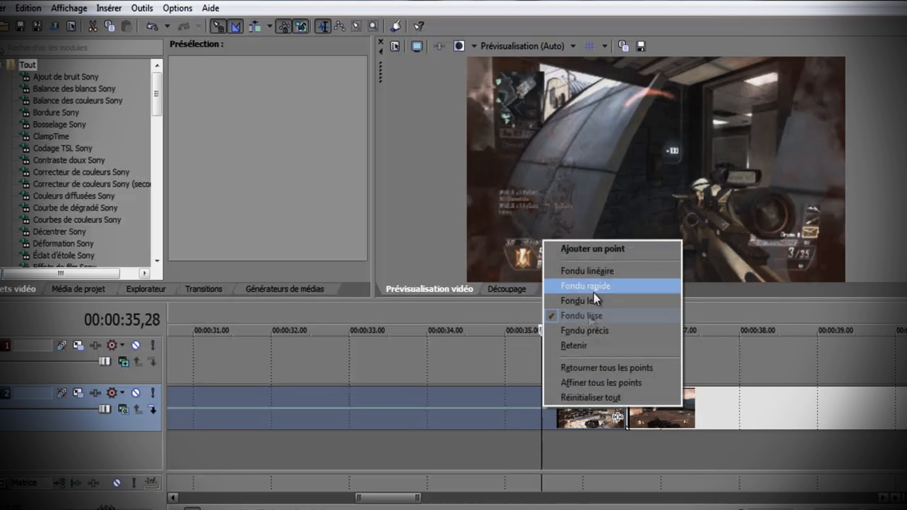
{"action": "left_click", "coordinate": [595, 255]}
{"action": "right_click", "coordinate": [550, 404]}
{"action": "right_click", "coordinate": [553, 408]}
{"action": "left_click", "coordinate": [593, 252]}
{"action": "left_click_drag", "start_coordinate": [550, 409], "coordinate": [540, 416]}
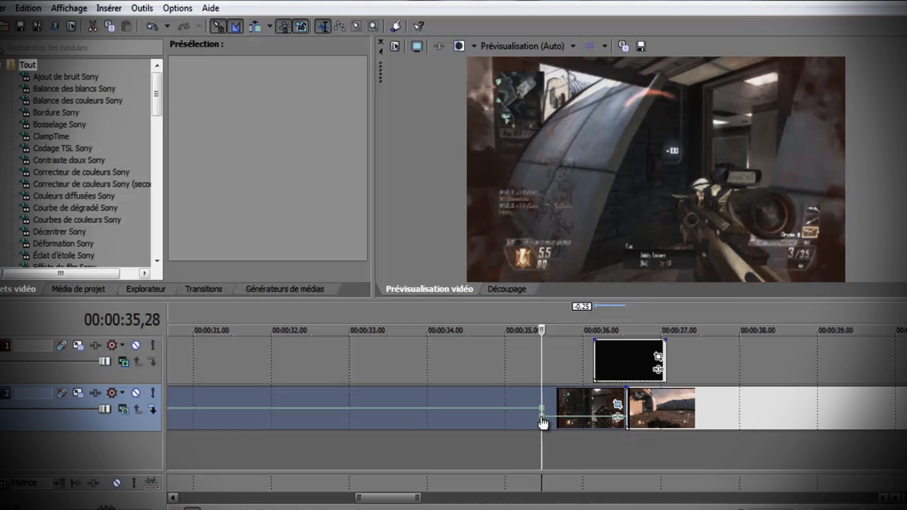
{"action": "key", "text": "space"}
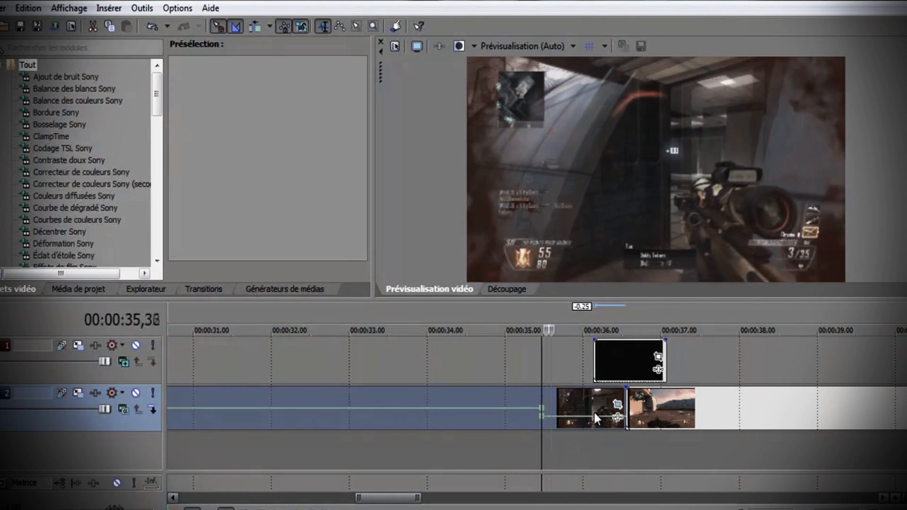
{"action": "key", "text": "space"}
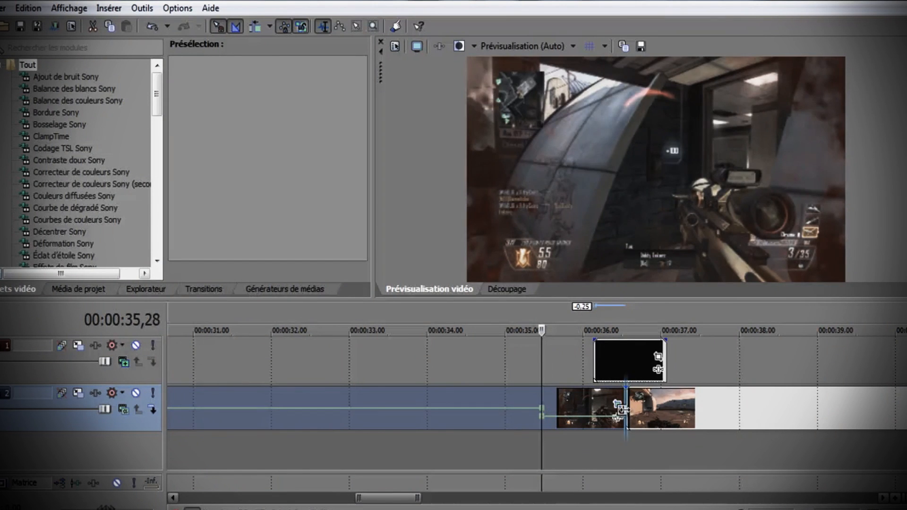
- Insert a speed envelope on the second gameplay clip and lower its speed from the cut onward
{"action": "left_click", "coordinate": [625, 410]}
{"action": "right_click", "coordinate": [635, 413]}
{"action": "mouse_move", "coordinate": [705, 274]}
{"action": "left_click", "coordinate": [619, 274]}
{"action": "left_click_drag", "start_coordinate": [635, 414], "coordinate": [639, 421]}
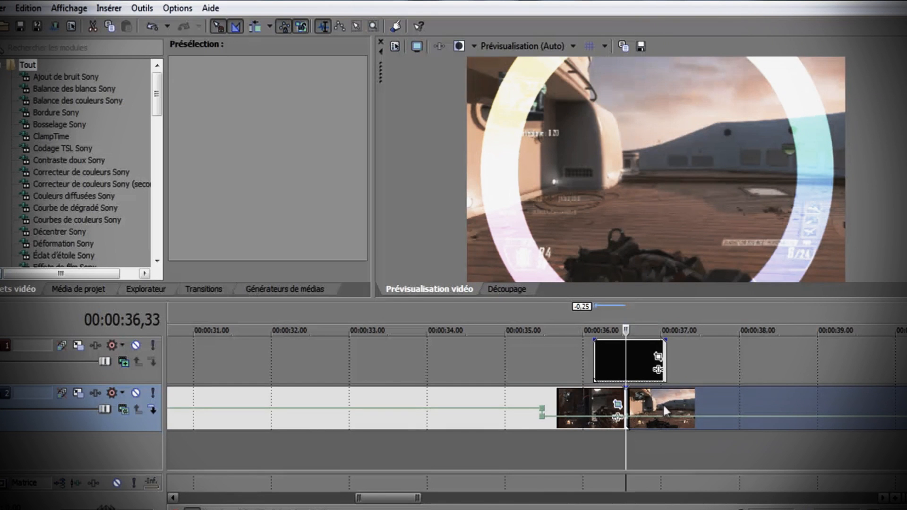
- Add two points near 00:00:37,14 on the second clip's speed envelope, raise the speed after them to about 93 %, and preview the transition
{"action": "left_click", "coordinate": [666, 406]}
{"action": "left_click", "coordinate": [671, 405]}
{"action": "left_click", "coordinate": [679, 406]}
{"action": "right_click", "coordinate": [680, 415]}
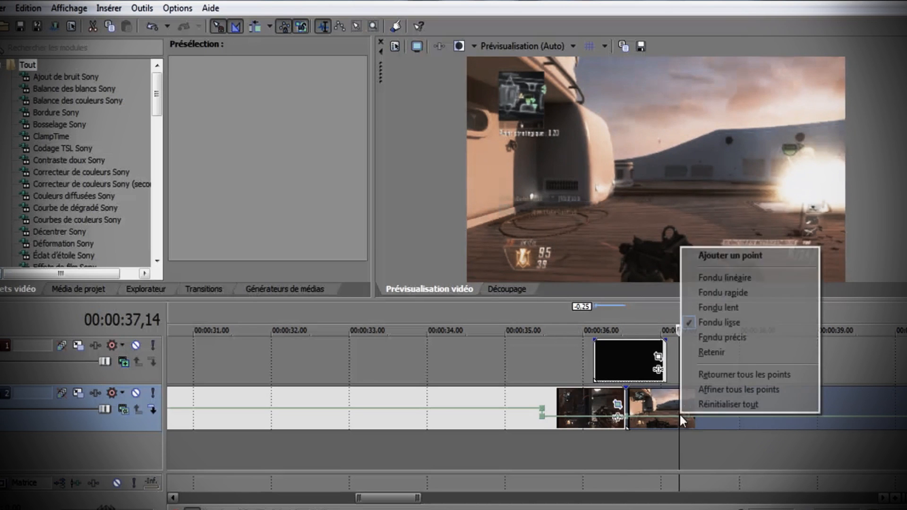
{"action": "left_click", "coordinate": [728, 256]}
{"action": "right_click", "coordinate": [697, 415]}
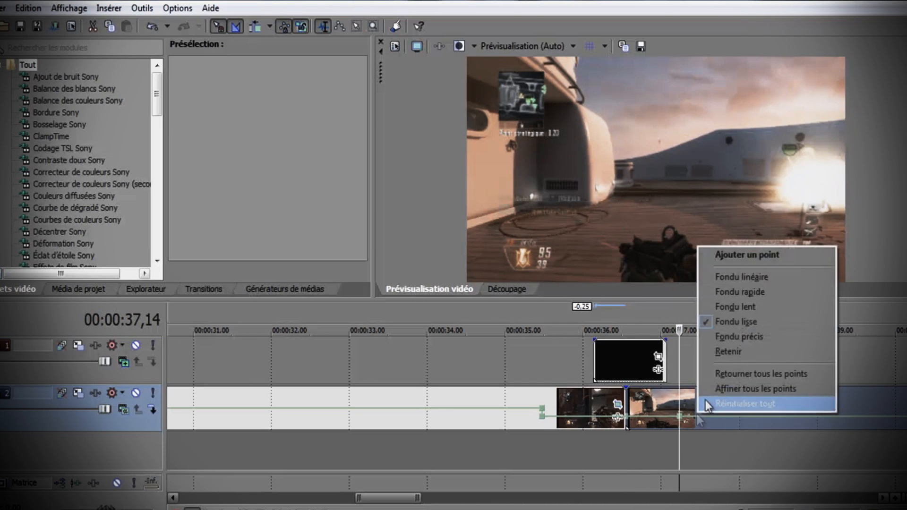
{"action": "left_click", "coordinate": [767, 255]}
{"action": "left_click_drag", "start_coordinate": [697, 419], "coordinate": [675, 412]}
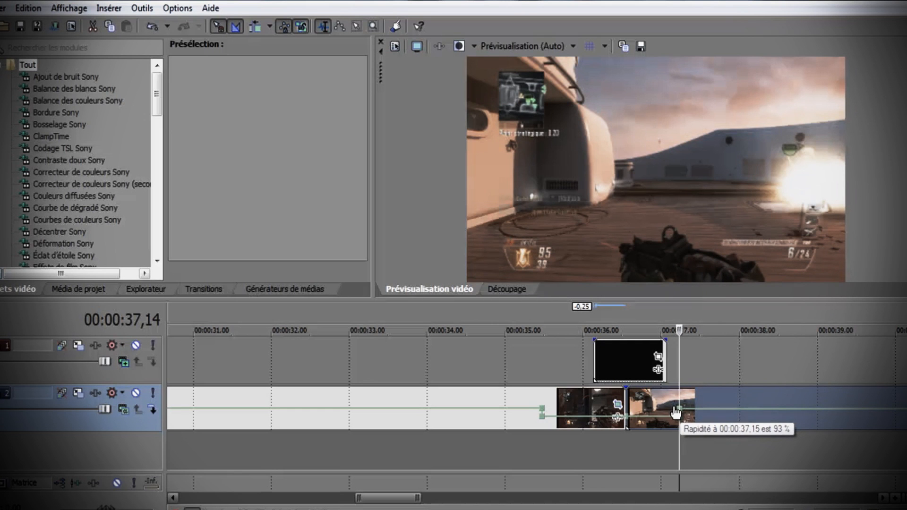
{"action": "key", "text": "space"}
{"action": "left_click", "coordinate": [536, 377]}
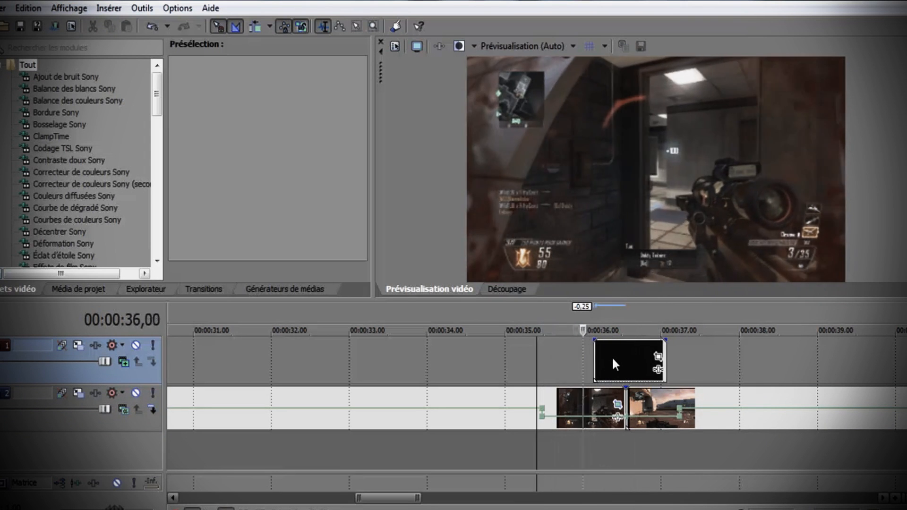
{"action": "key", "text": "space"}
- Insert a video track above the Rainbow Ring track and paste a copy of the ring clip there at 00:00:36,08
{"action": "left_click", "coordinate": [613, 358]}
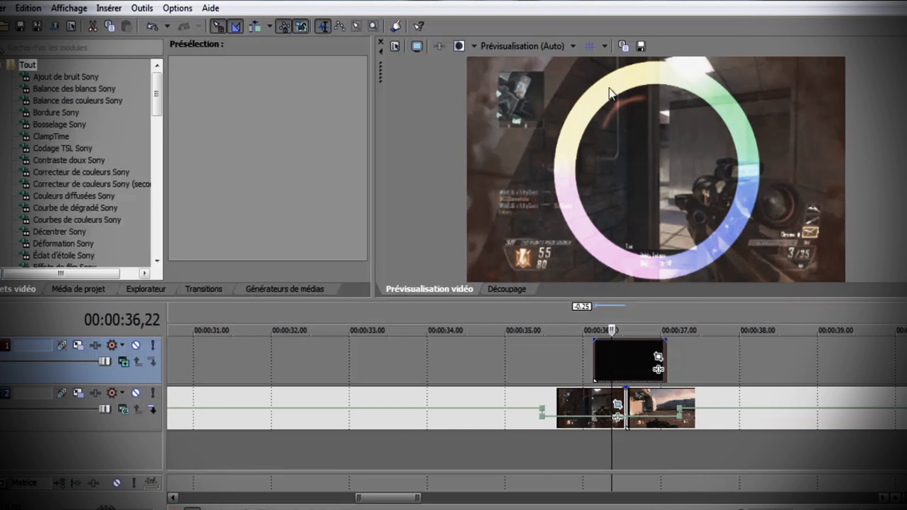
{"action": "right_click", "coordinate": [545, 343]}
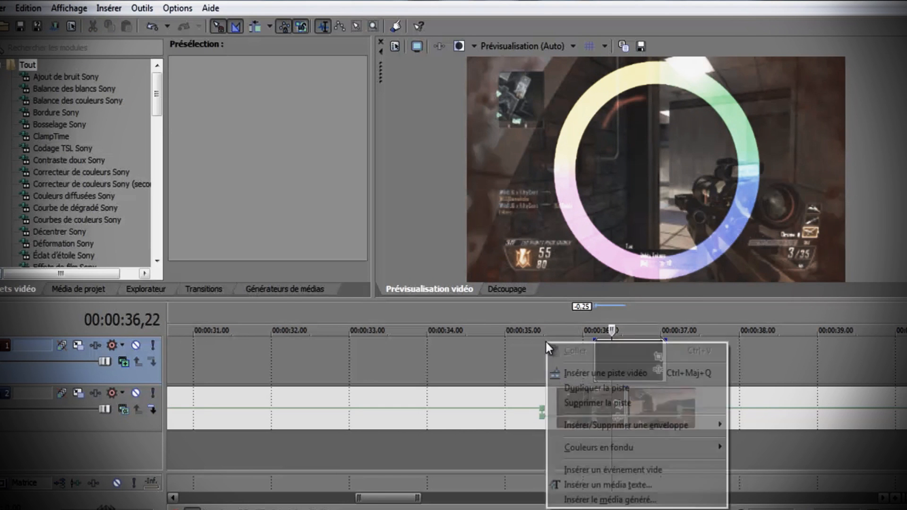
{"action": "left_click", "coordinate": [587, 370]}
{"action": "right_click", "coordinate": [629, 397]}
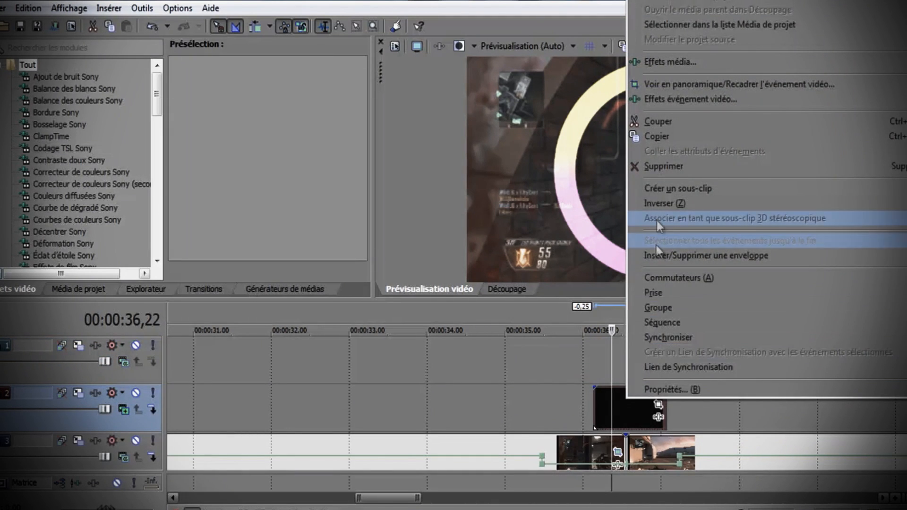
{"action": "left_click", "coordinate": [650, 141]}
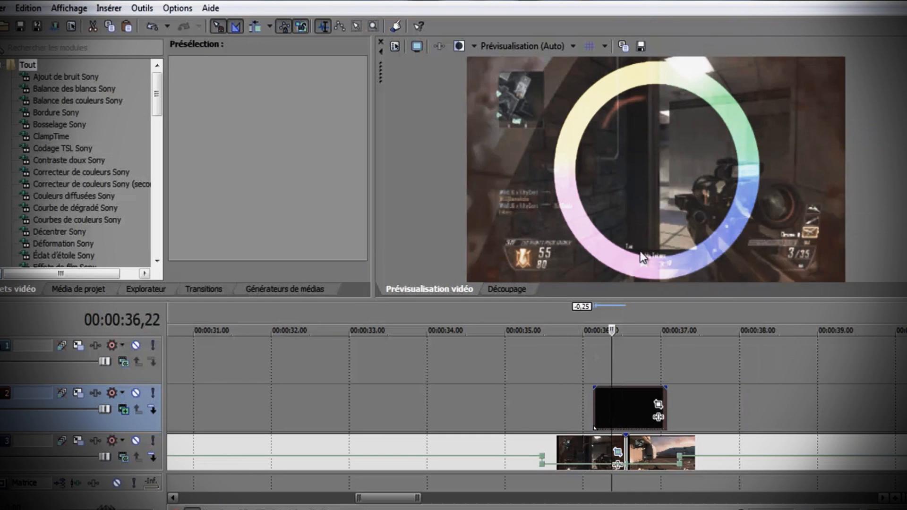
{"action": "left_click", "coordinate": [596, 372]}
{"action": "right_click", "coordinate": [613, 364]}
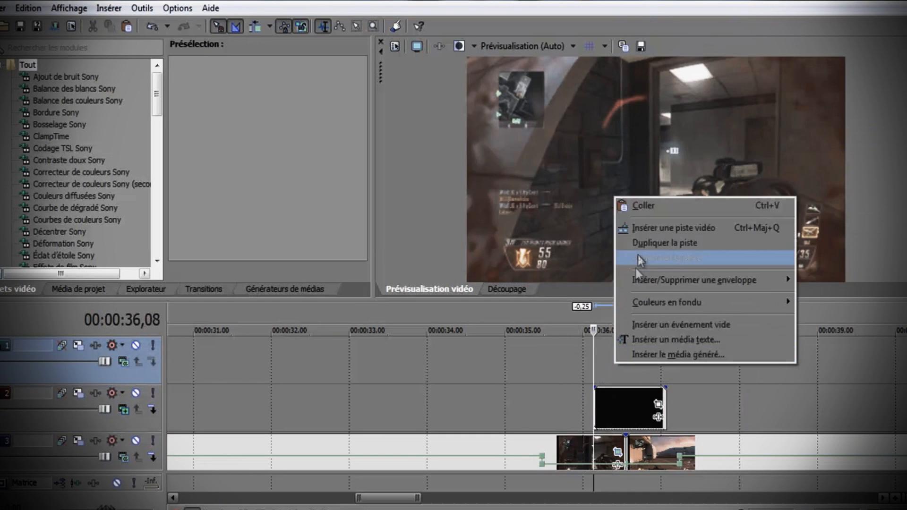
{"action": "left_click", "coordinate": [635, 207]}
- Set the compositing mode of the copied ring's track to Ajouter
{"action": "left_click", "coordinate": [618, 331]}
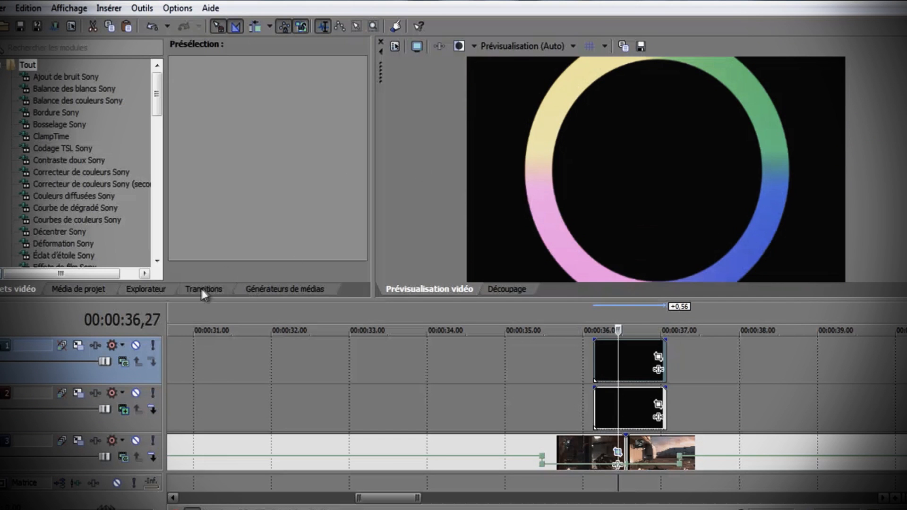
{"action": "left_click", "coordinate": [122, 364]}
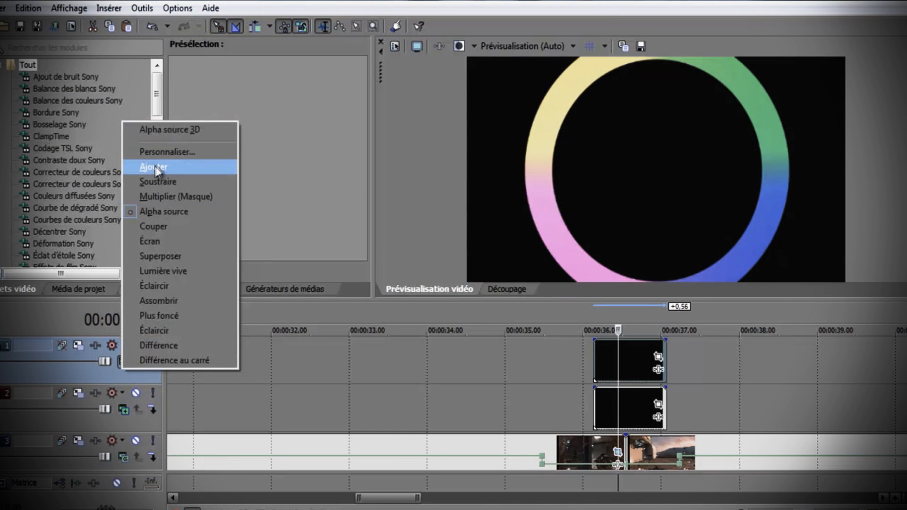
{"action": "left_click", "coordinate": [154, 166]}
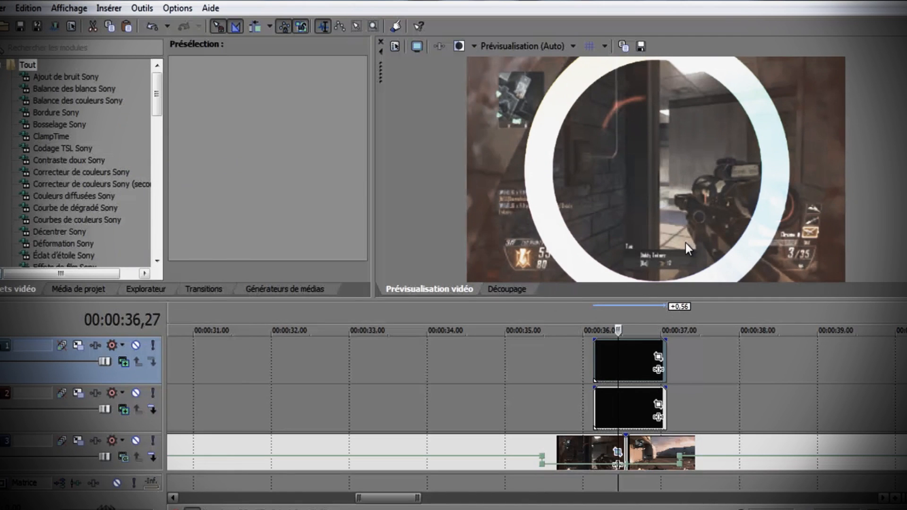
- Enlarge the copied ring by shrinking its pan/crop frame to about 891 × 501 around the centre
{"action": "left_click", "coordinate": [608, 370]}
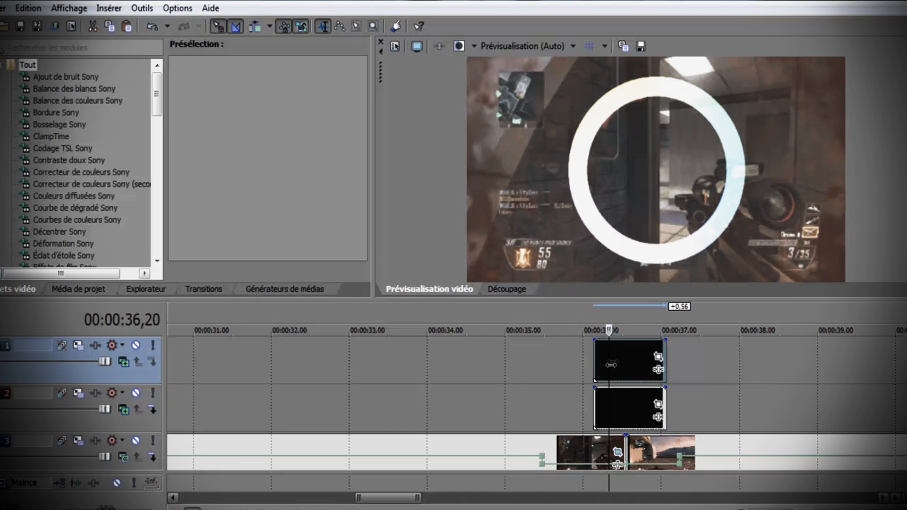
{"action": "left_click", "coordinate": [658, 357]}
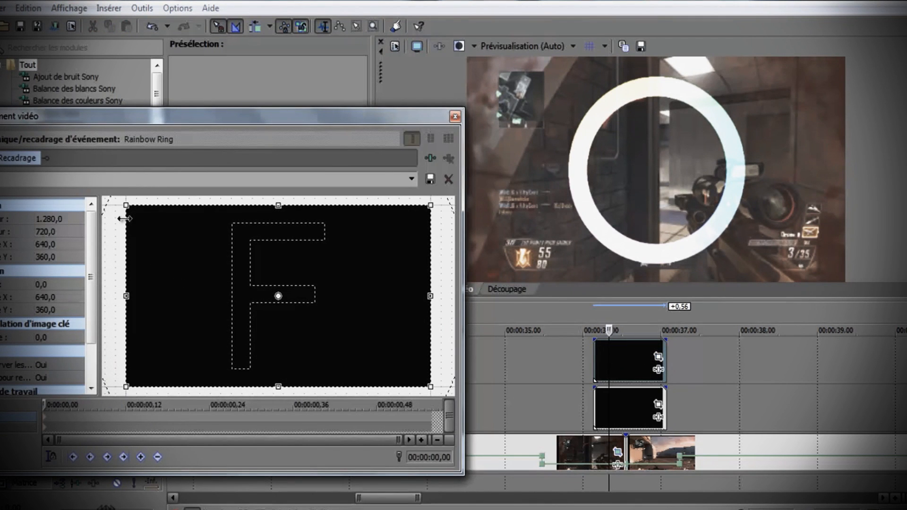
{"action": "left_click_drag", "start_coordinate": [127, 206], "coordinate": [172, 219]}
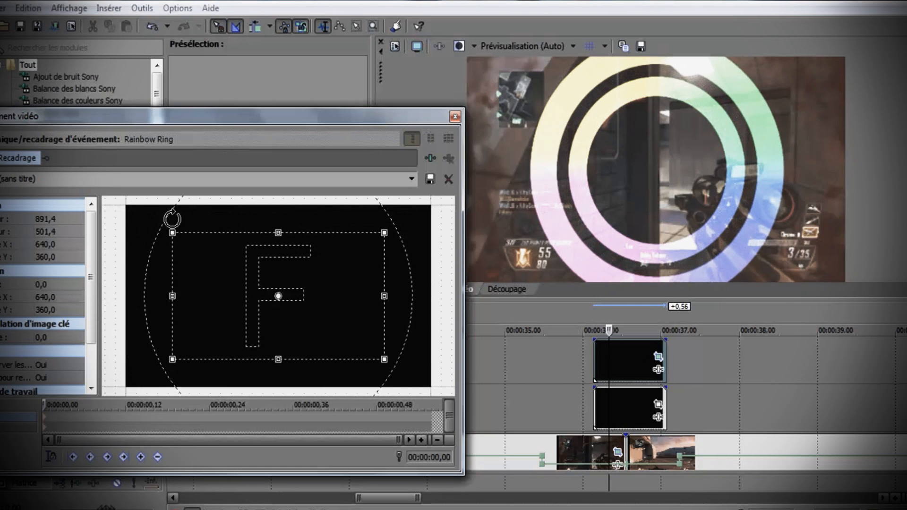
{"action": "left_click", "coordinate": [455, 116]}
- Insert another video track above the two ring tracks and paste a third Rainbow Ring clip on it at 00:00:36,08
{"action": "right_click", "coordinate": [580, 341]}
{"action": "left_click", "coordinate": [590, 386]}
{"action": "left_click", "coordinate": [599, 367]}
{"action": "right_click", "coordinate": [621, 365]}
{"action": "left_click", "coordinate": [598, 368]}
{"action": "right_click", "coordinate": [609, 374]}
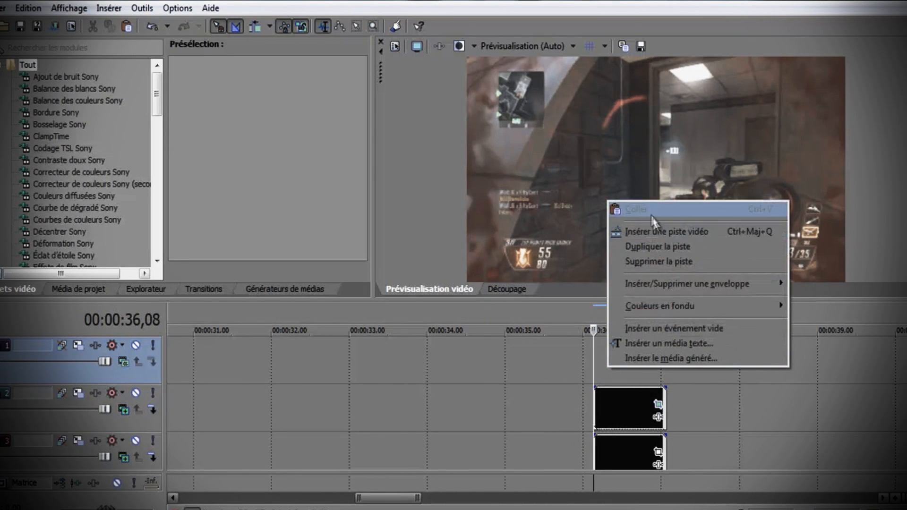
{"action": "left_click", "coordinate": [621, 209]}
- Set the third ring's track to Ajouter, shrink the clip's pan/crop frame to about 650 × 366, and preview the transition
{"action": "left_click", "coordinate": [609, 378]}
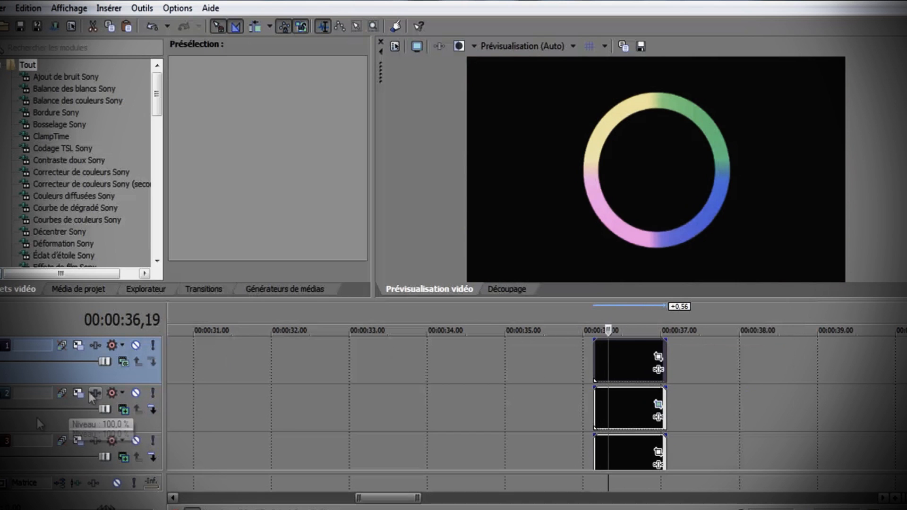
{"action": "left_click", "coordinate": [123, 363]}
{"action": "left_click", "coordinate": [166, 167]}
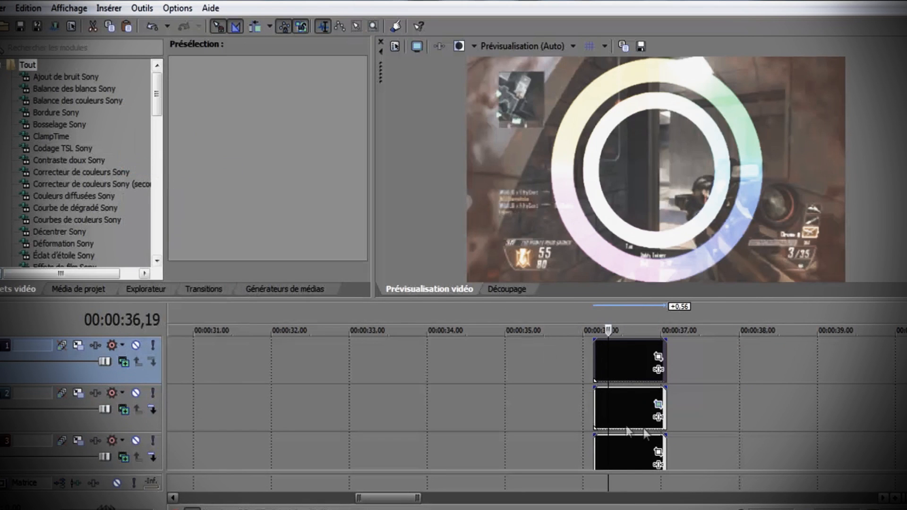
{"action": "left_click", "coordinate": [658, 357]}
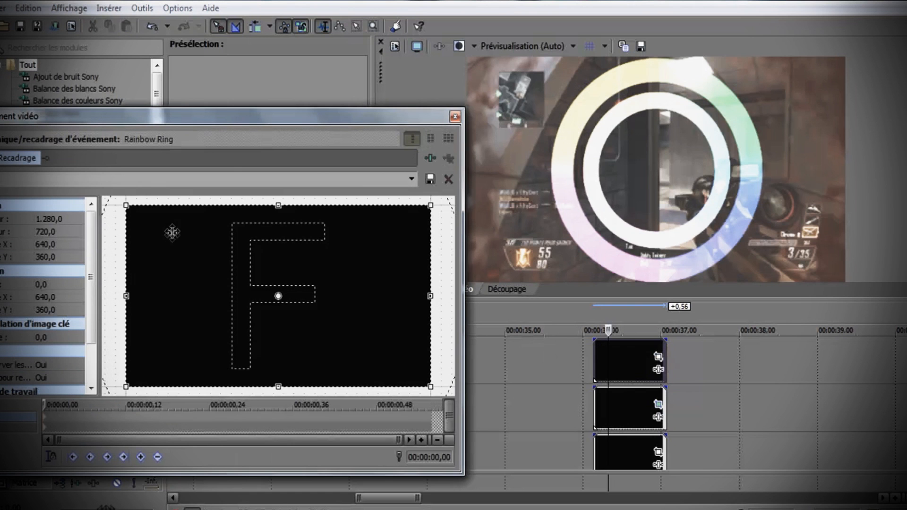
{"action": "left_click_drag", "start_coordinate": [135, 211], "coordinate": [198, 225]}
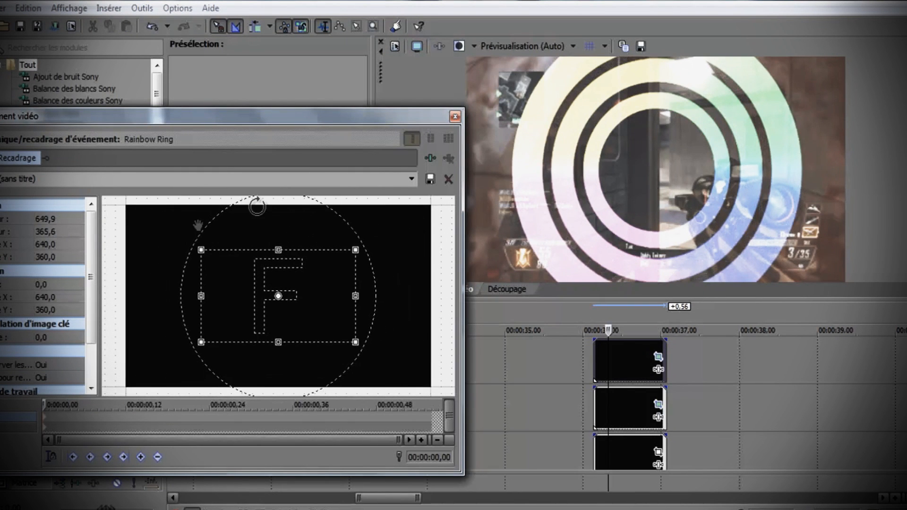
{"action": "left_click", "coordinate": [455, 117]}
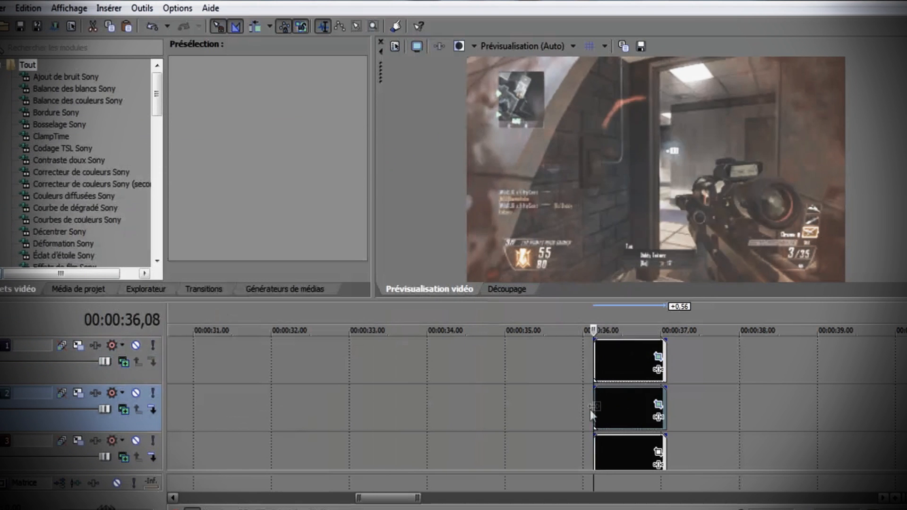
{"action": "left_click", "coordinate": [547, 409]}
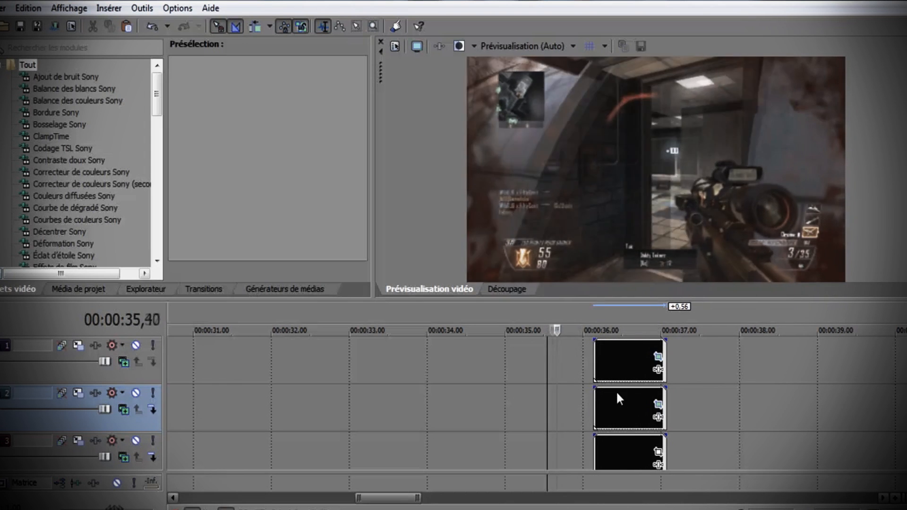
{"action": "key", "text": "space"}
- Open the pan/crop settings of the first gameplay clip and synchronise their cursor with the project timeline
{"action": "scroll", "coordinate": [536, 404], "scroll_direction": "down", "scroll_amount": 2}
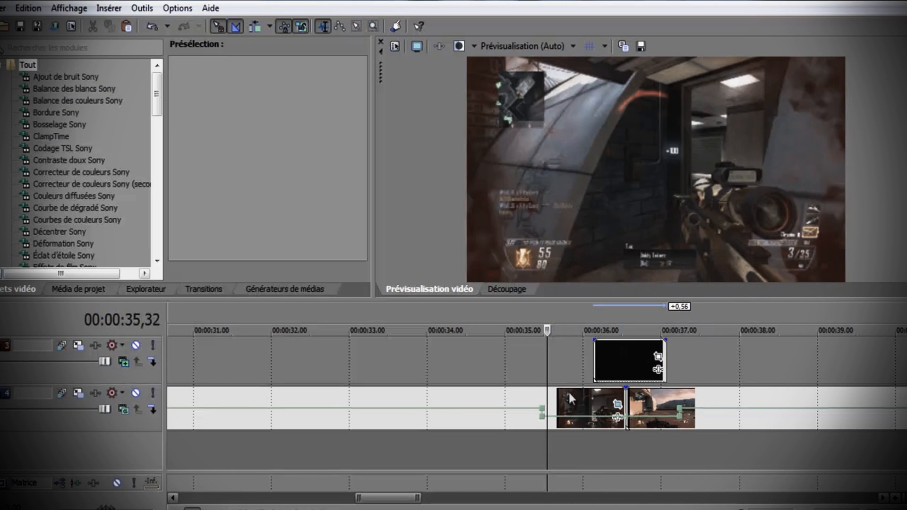
{"action": "left_click", "coordinate": [618, 404]}
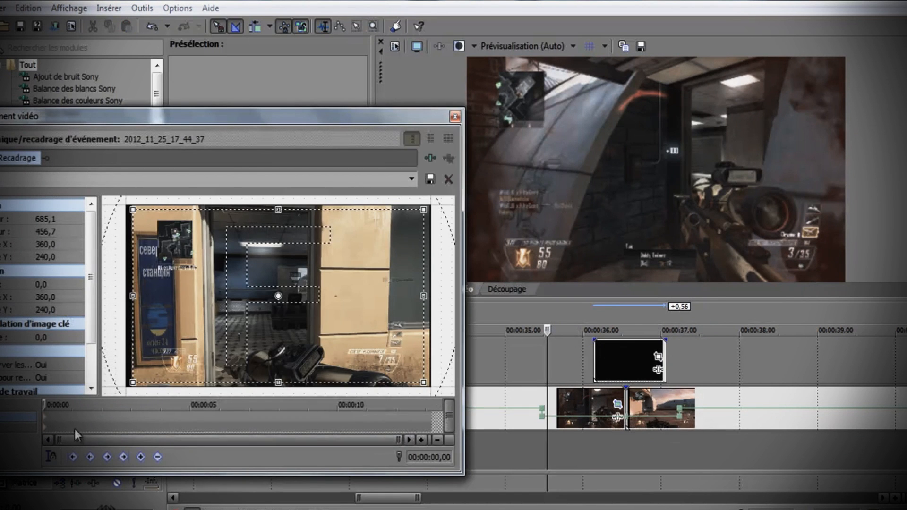
{"action": "left_click", "coordinate": [51, 457]}
{"action": "left_click_drag", "start_coordinate": [246, 121], "coordinate": [312, 119]}
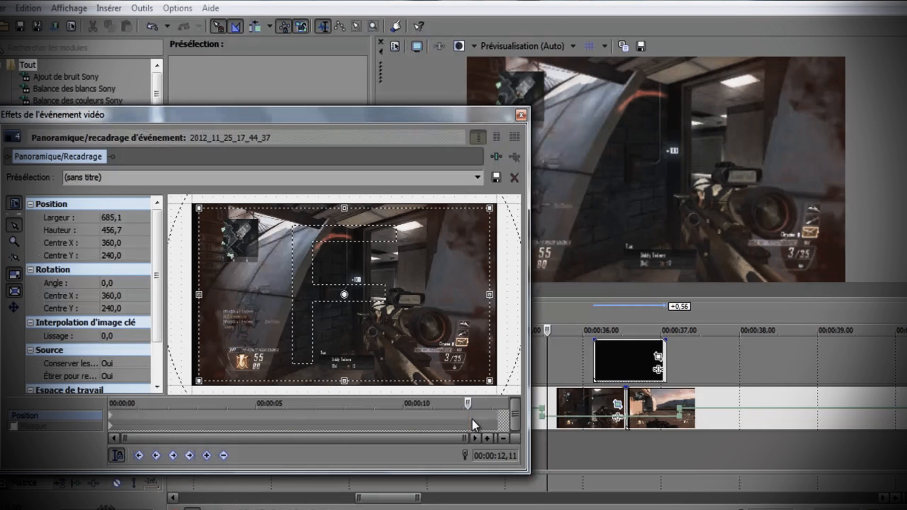
- Copy the first clip's starting pan/crop keyframe and paste it at 00:00:12,43, just before the rings begin
{"action": "right_click", "coordinate": [112, 422]}
{"action": "left_click", "coordinate": [149, 261]}
{"action": "left_click", "coordinate": [478, 421]}
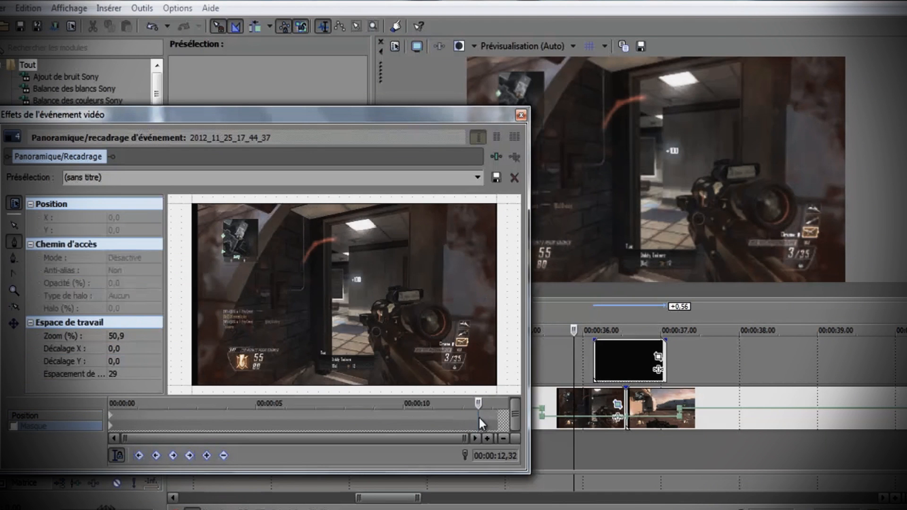
{"action": "left_click", "coordinate": [479, 418]}
{"action": "left_click", "coordinate": [483, 417]}
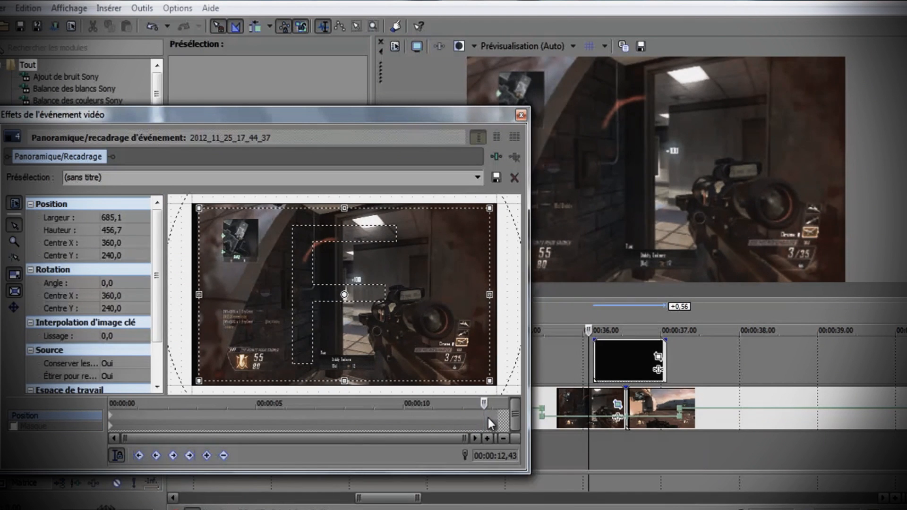
{"action": "double_click", "coordinate": [488, 417]}
{"action": "right_click", "coordinate": [486, 414]}
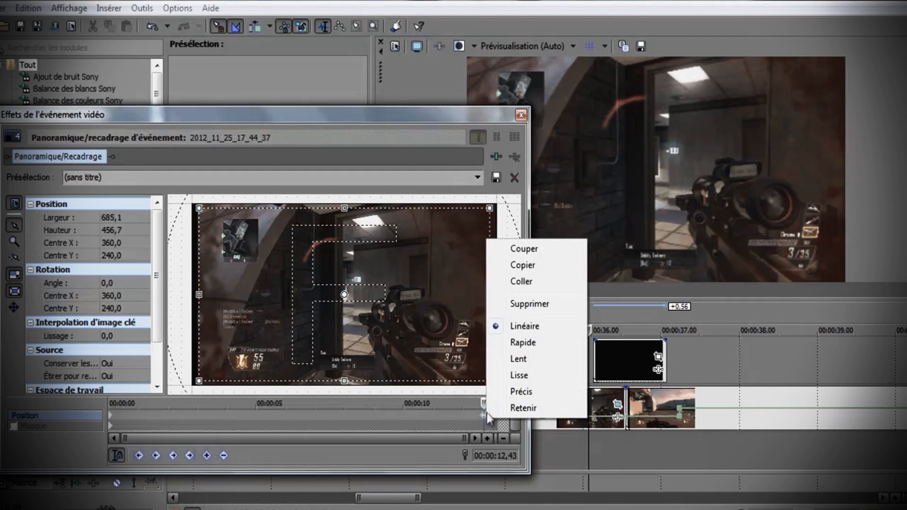
{"action": "left_click", "coordinate": [519, 305]}
{"action": "right_click", "coordinate": [483, 415]}
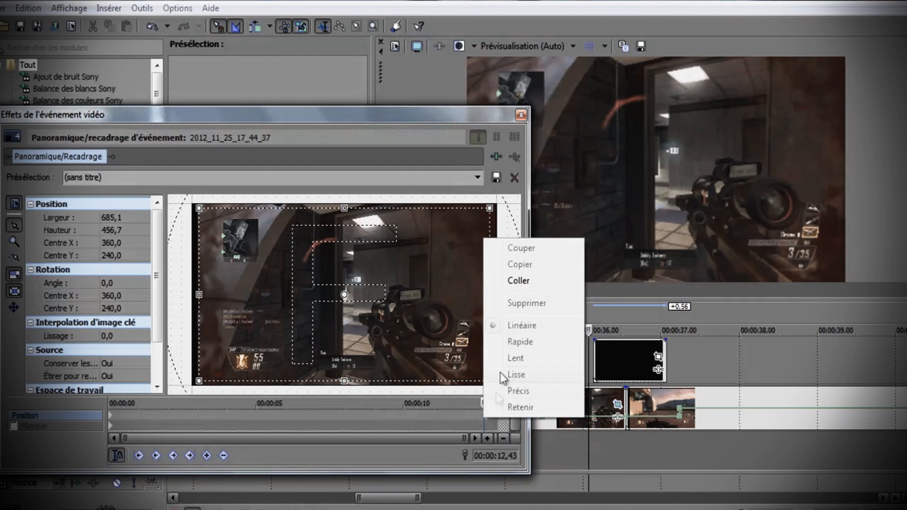
{"action": "left_click", "coordinate": [511, 286]}
- At 00:00:13,02, zoom the first clip in by shrinking its pan/crop frame to about 384 × 256 around the centre
{"action": "scroll", "coordinate": [470, 421], "scroll_direction": "up", "scroll_amount": 6}
{"action": "left_click_drag", "start_coordinate": [399, 416], "coordinate": [404, 415]}
{"action": "left_click", "coordinate": [409, 418]}
{"action": "left_click", "coordinate": [421, 416]}
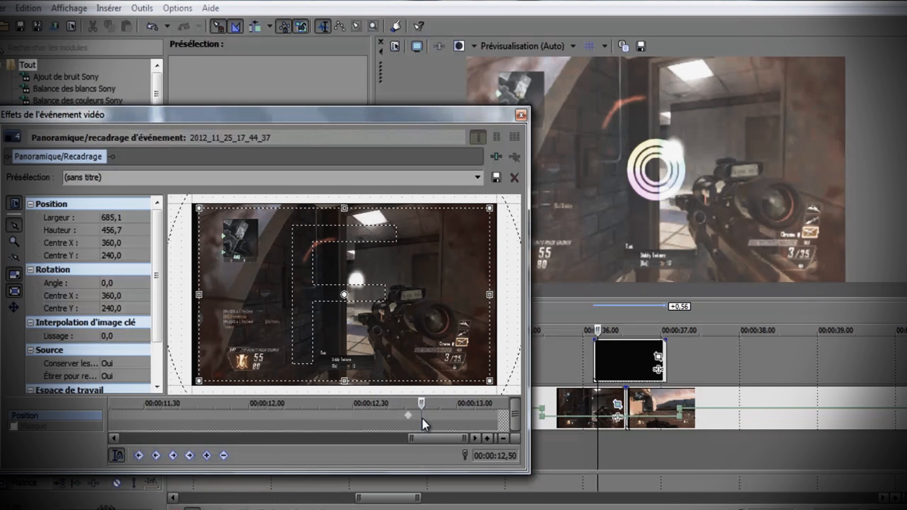
{"action": "scroll", "coordinate": [422, 418], "scroll_direction": "up", "scroll_amount": 2}
{"action": "left_click", "coordinate": [393, 418]}
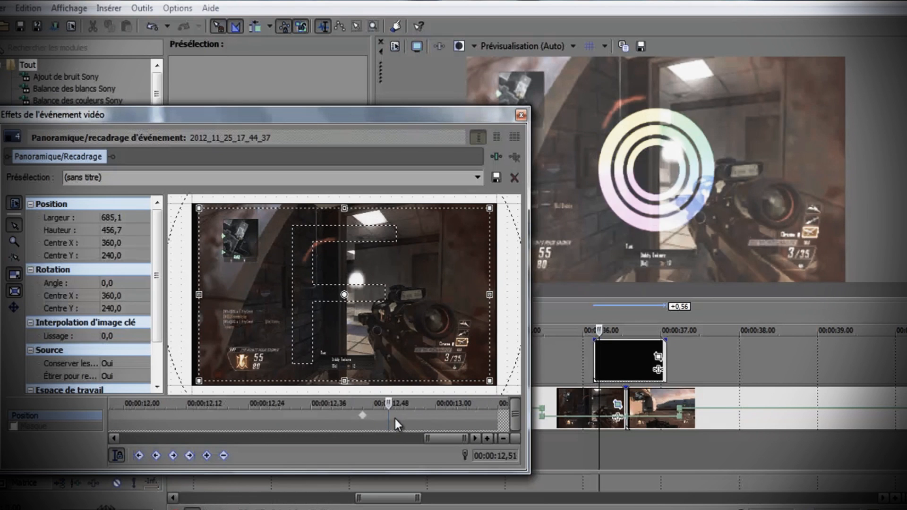
{"action": "left_click", "coordinate": [407, 419]}
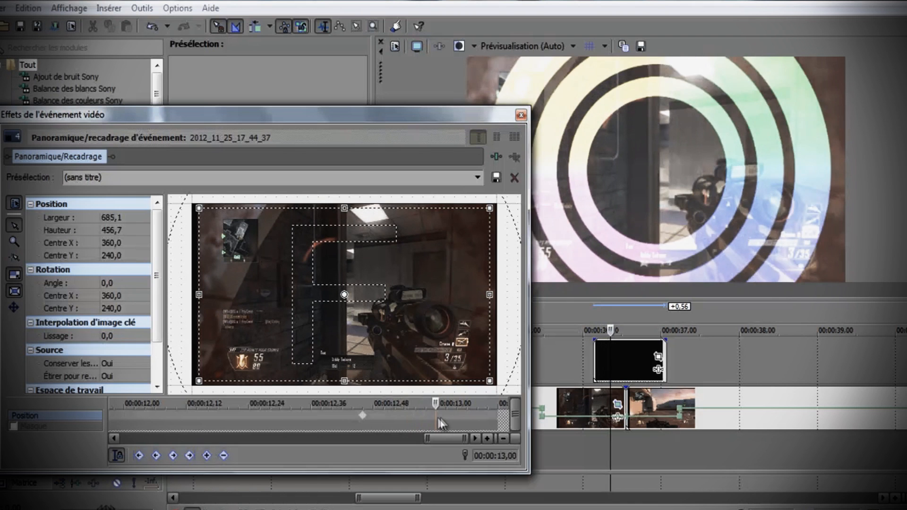
{"action": "left_click", "coordinate": [442, 418]}
{"action": "left_click", "coordinate": [447, 416]}
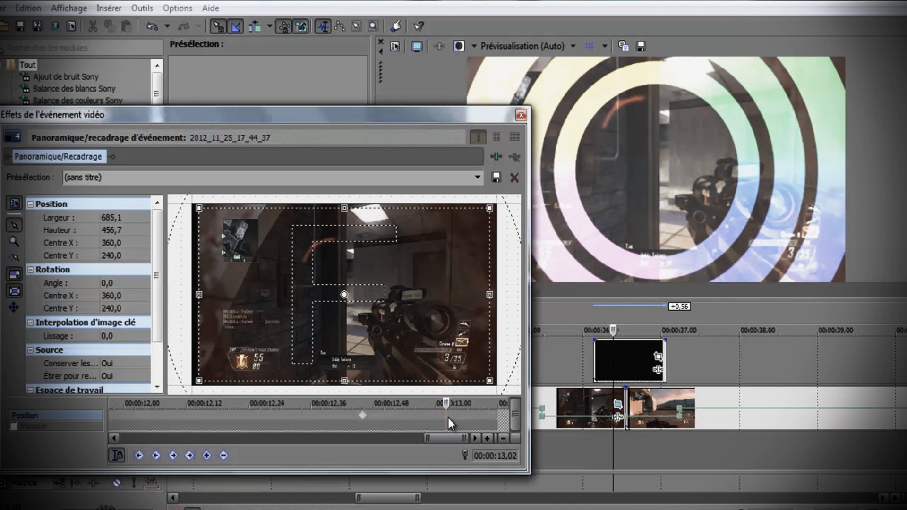
{"action": "right_click", "coordinate": [446, 416]}
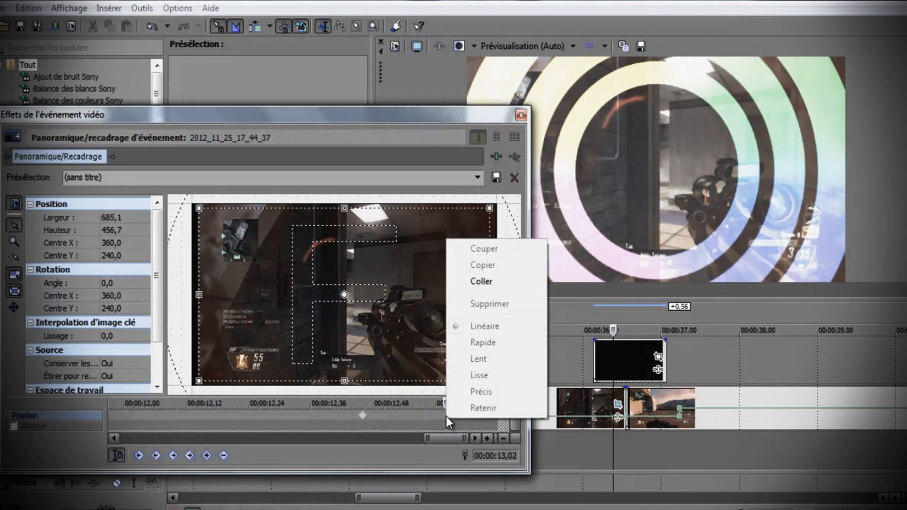
{"action": "left_click", "coordinate": [199, 208]}
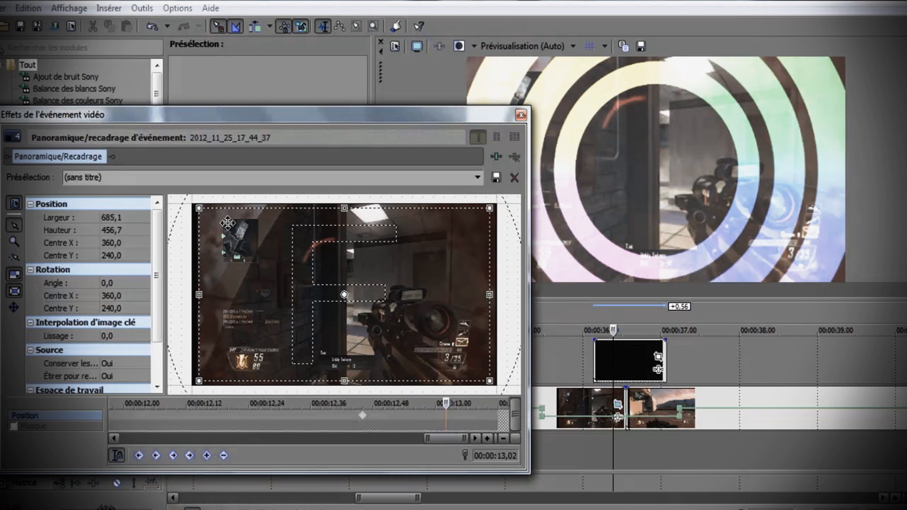
{"action": "left_click_drag", "start_coordinate": [199, 208], "coordinate": [263, 241]}
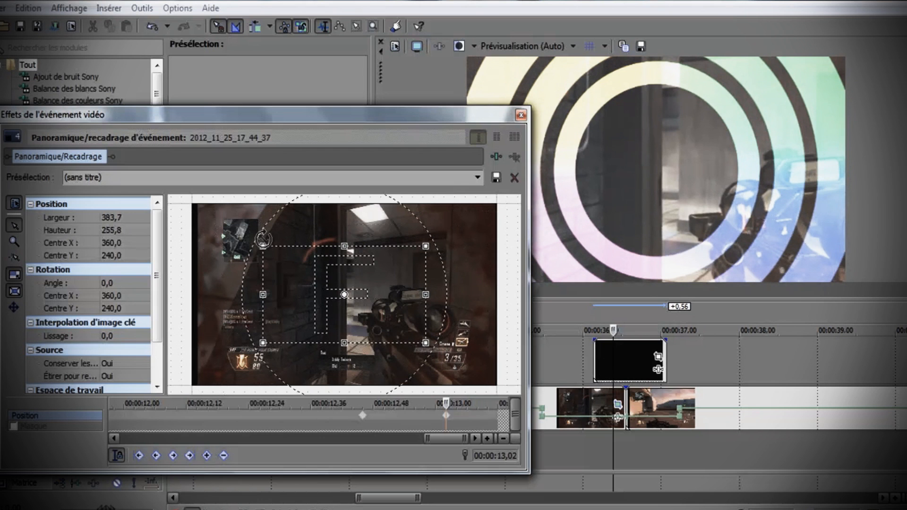
{"action": "left_click", "coordinate": [521, 115]}
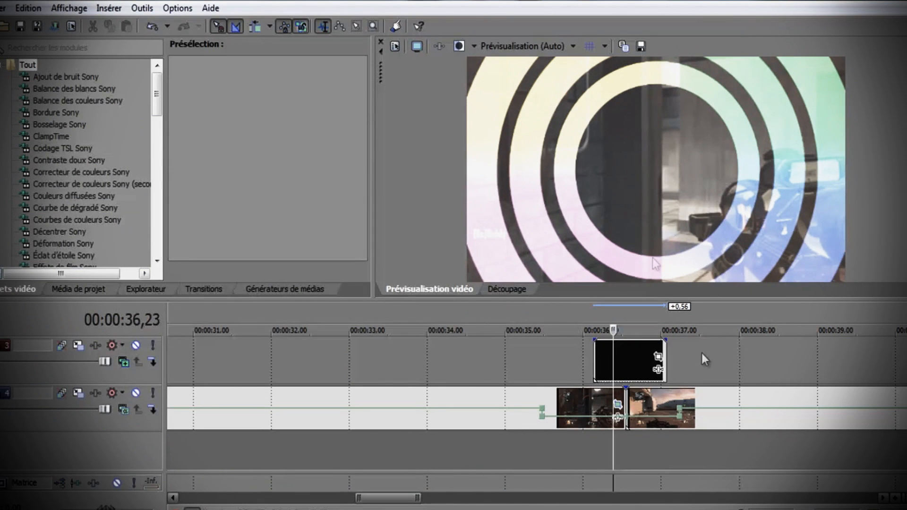
{"action": "left_click", "coordinate": [629, 407]}
{"action": "scroll", "coordinate": [669, 421], "scroll_direction": "up", "scroll_amount": 3}
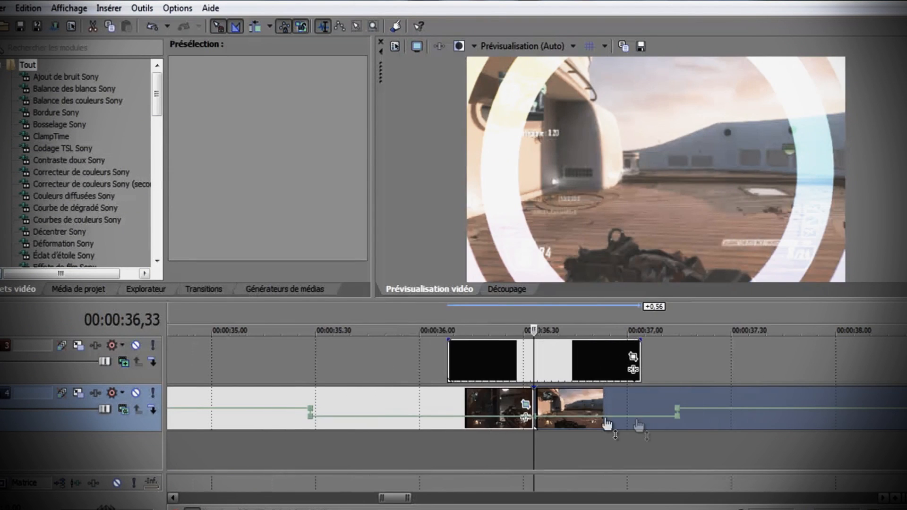
{"action": "scroll", "coordinate": [648, 407], "scroll_direction": "down", "scroll_amount": 3}
{"action": "right_click", "coordinate": [572, 403]}
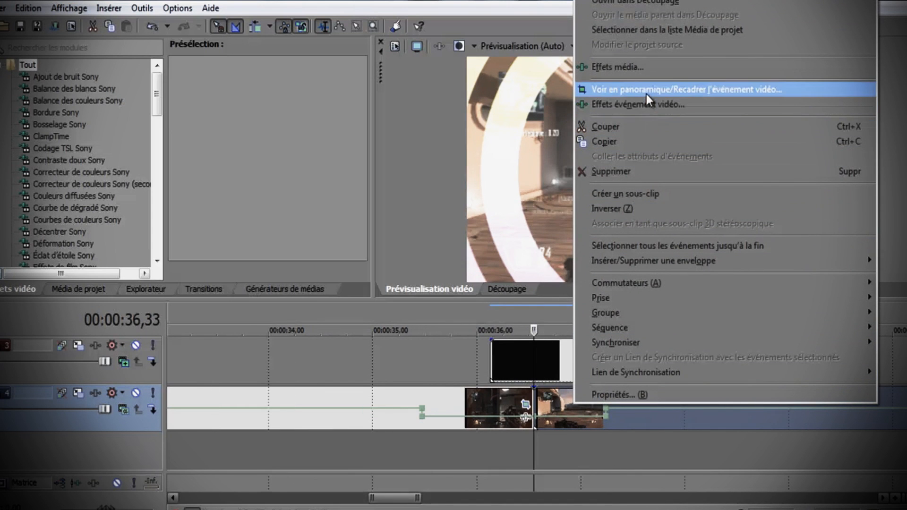
- Copy the zoomed-in keyframe at 00:00:13,02 from the first gameplay clip's pan/crop settings
{"action": "left_click", "coordinate": [504, 413]}
{"action": "left_click", "coordinate": [526, 404]}
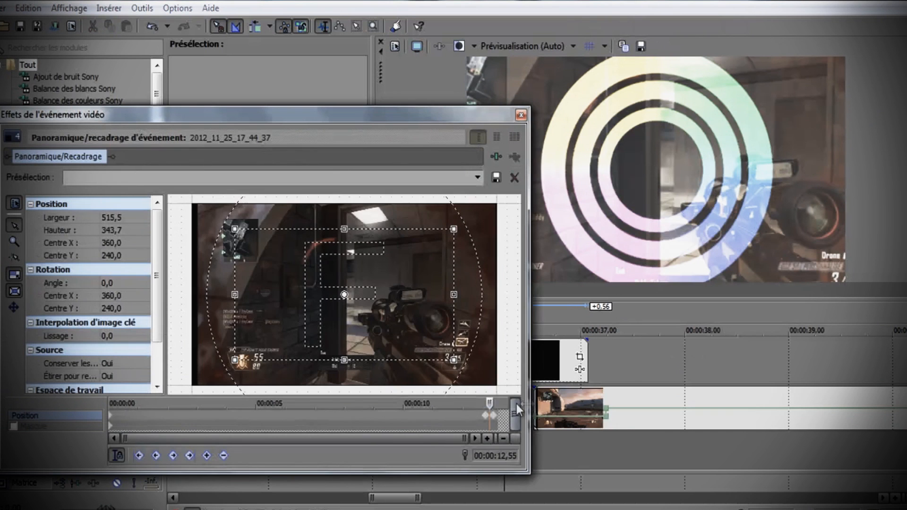
{"action": "right_click", "coordinate": [494, 418]}
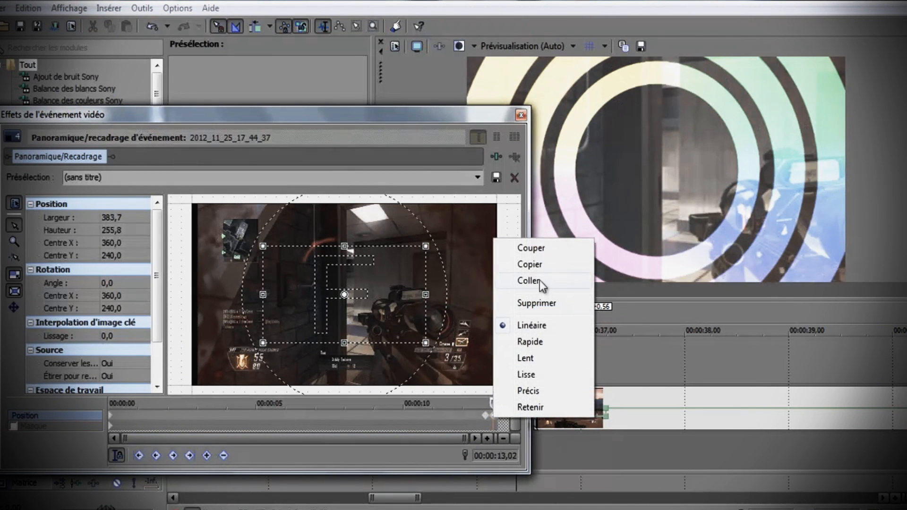
{"action": "left_click", "coordinate": [539, 265]}
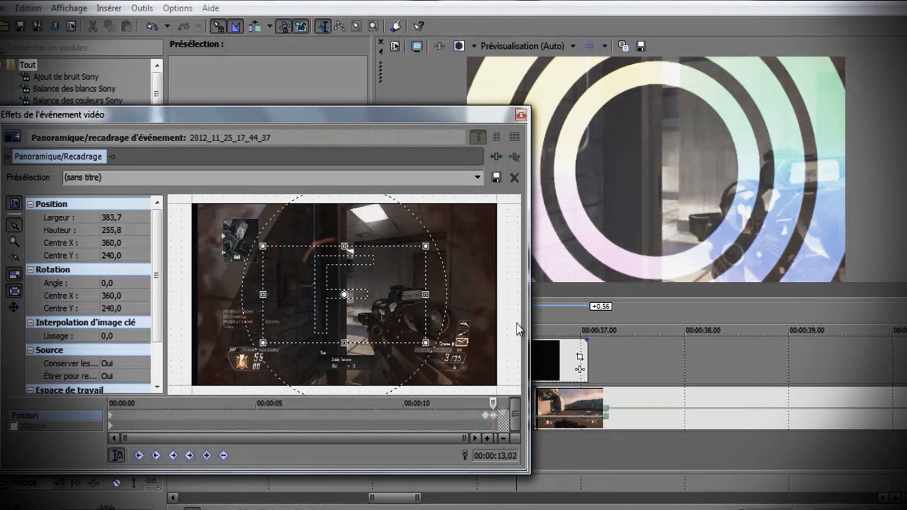
{"action": "left_click", "coordinate": [521, 115]}
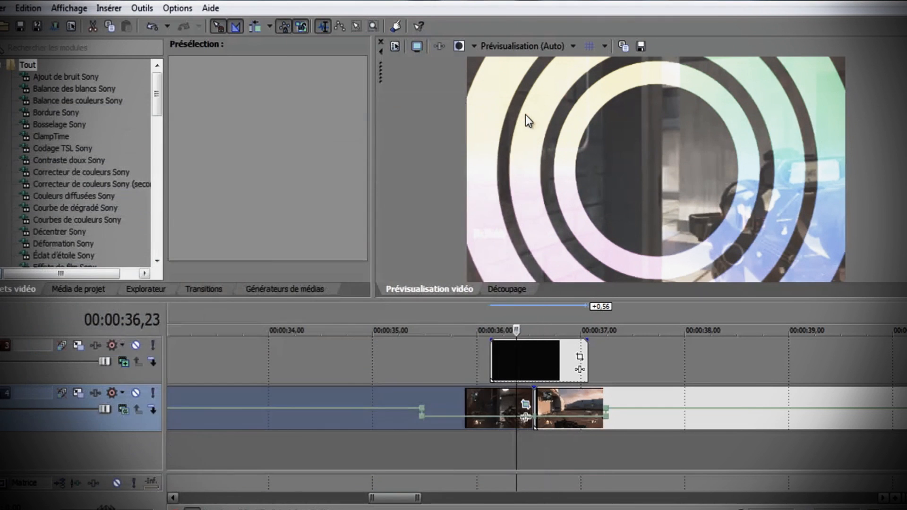
- Paste the copied keyframe at 00:00:00,00 in the second gameplay clip's pan/crop settings
{"action": "left_click", "coordinate": [541, 406]}
{"action": "right_click", "coordinate": [571, 406]}
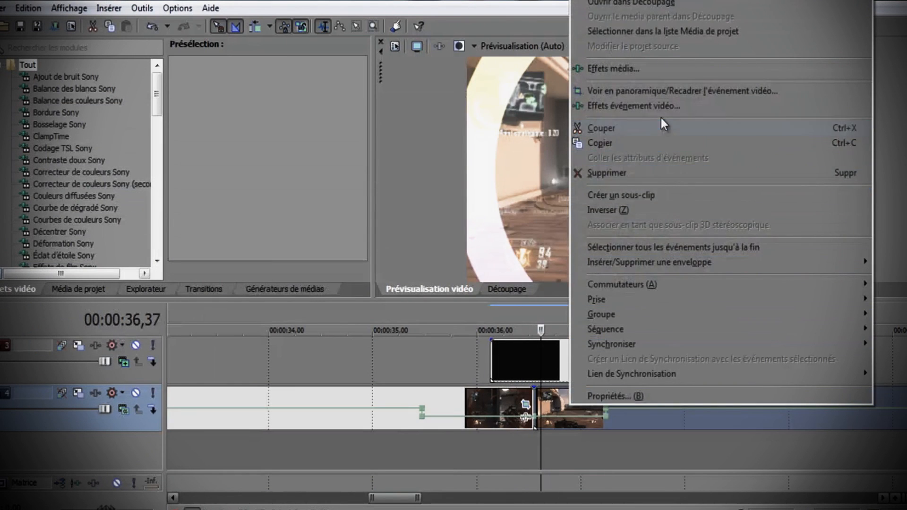
{"action": "left_click", "coordinate": [644, 90]}
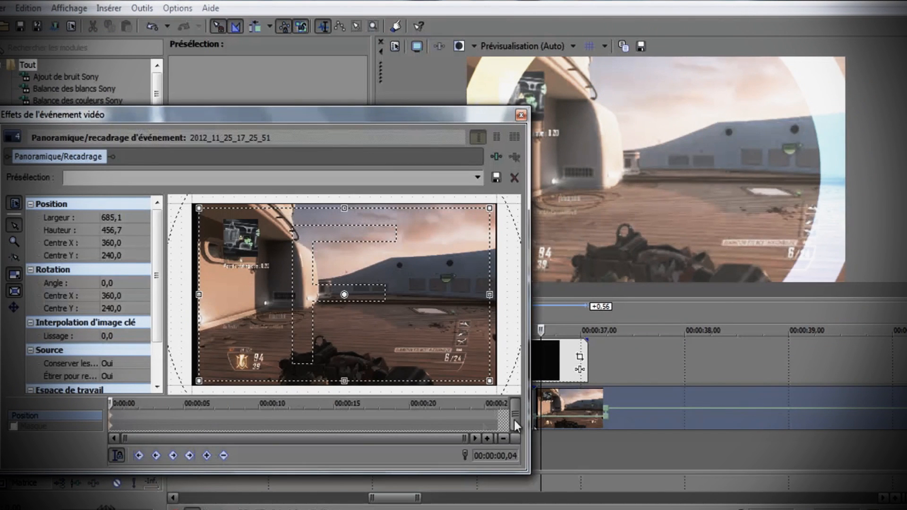
{"action": "left_click_drag", "start_coordinate": [478, 117], "coordinate": [446, 120]}
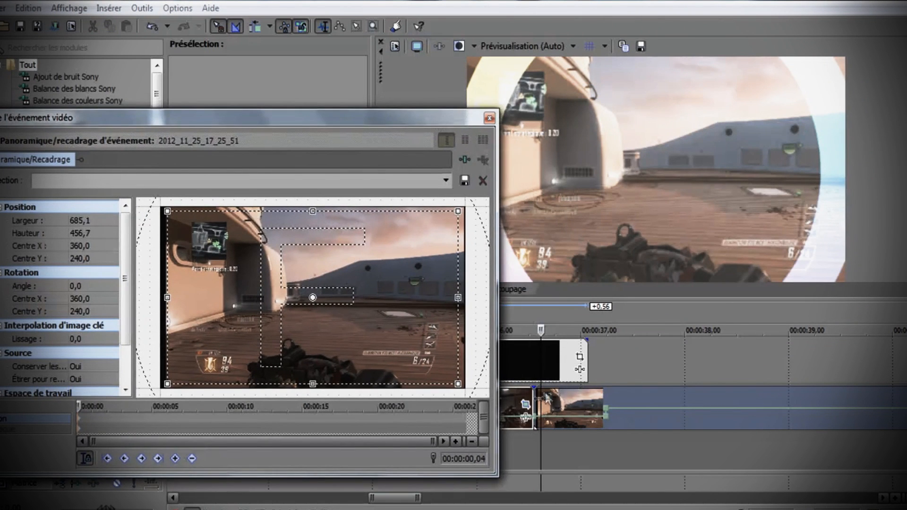
{"action": "left_click", "coordinate": [537, 408]}
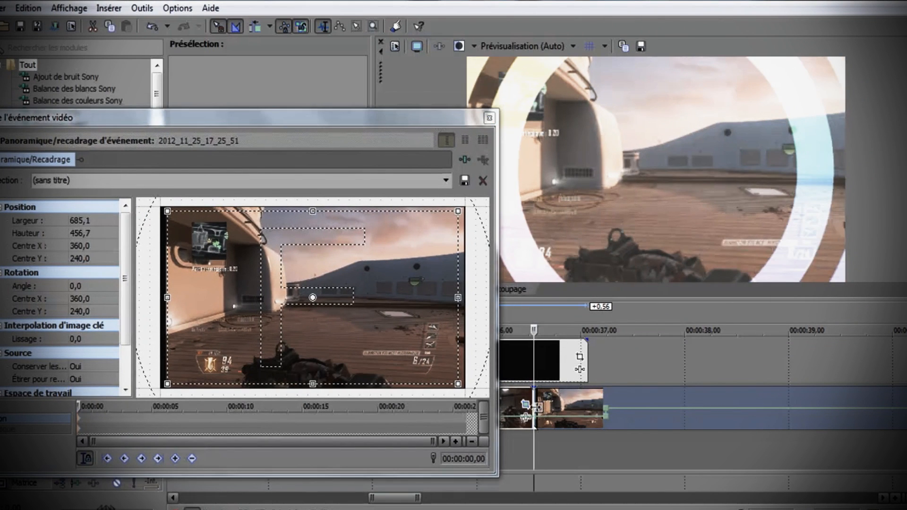
{"action": "left_click", "coordinate": [80, 427]}
{"action": "right_click", "coordinate": [80, 426]}
{"action": "left_click", "coordinate": [121, 286]}
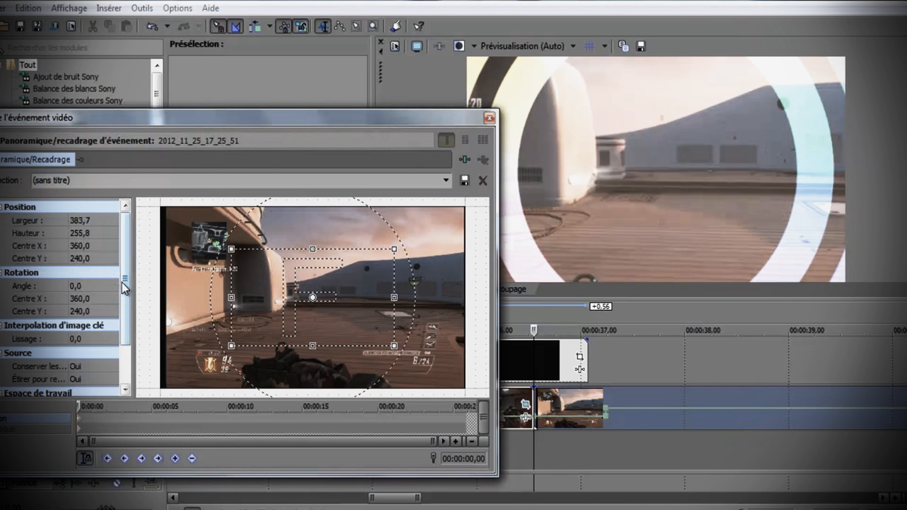
- Apply the hdpv preset at 00:00:00,31 in the second clip's pan/crop, so the clip zooms back out
{"action": "scroll", "coordinate": [155, 427], "scroll_direction": "up", "scroll_amount": 2}
{"action": "left_click", "coordinate": [92, 417]}
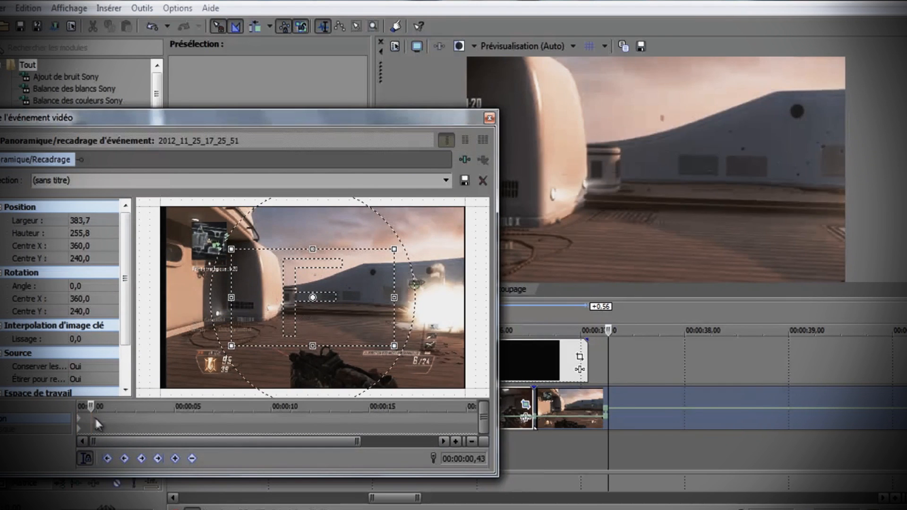
{"action": "scroll", "coordinate": [89, 423], "scroll_direction": "up", "scroll_amount": 3}
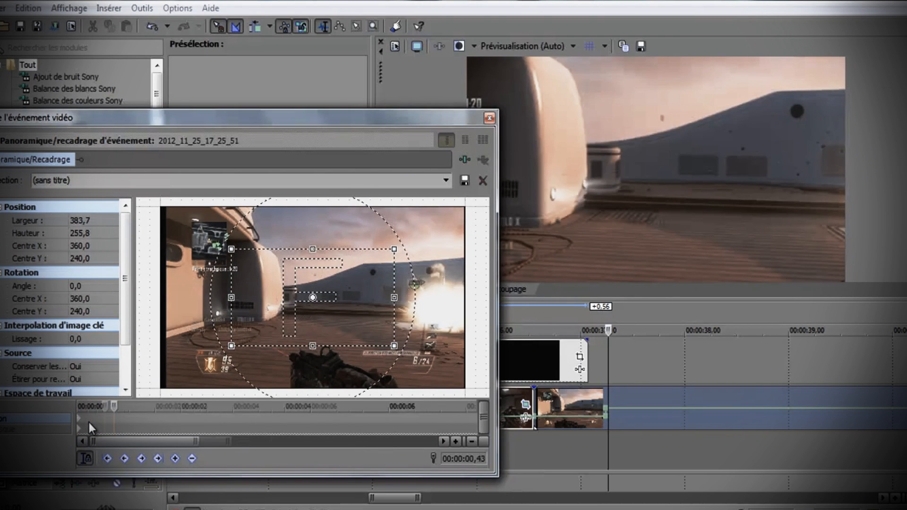
{"action": "left_click", "coordinate": [95, 422]}
{"action": "left_click", "coordinate": [103, 408]}
{"action": "left_click", "coordinate": [103, 407]}
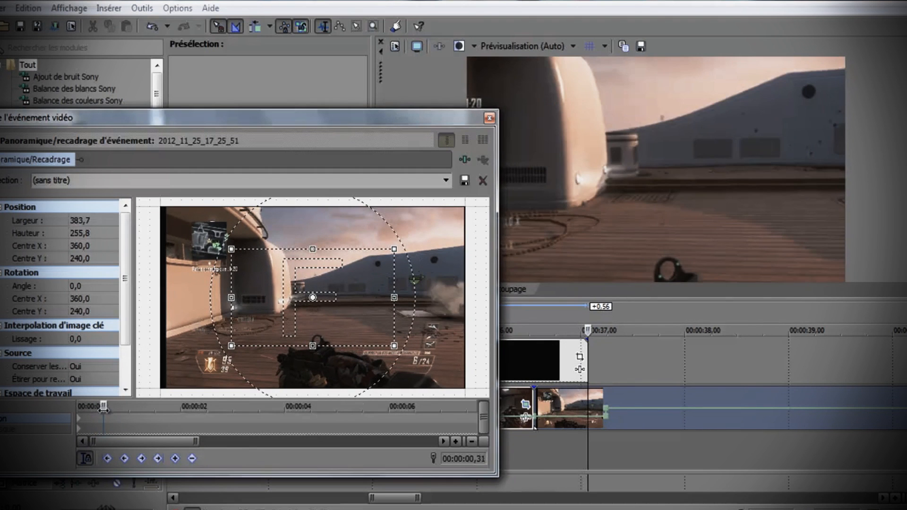
{"action": "left_click", "coordinate": [444, 179]}
{"action": "left_click", "coordinate": [304, 259]}
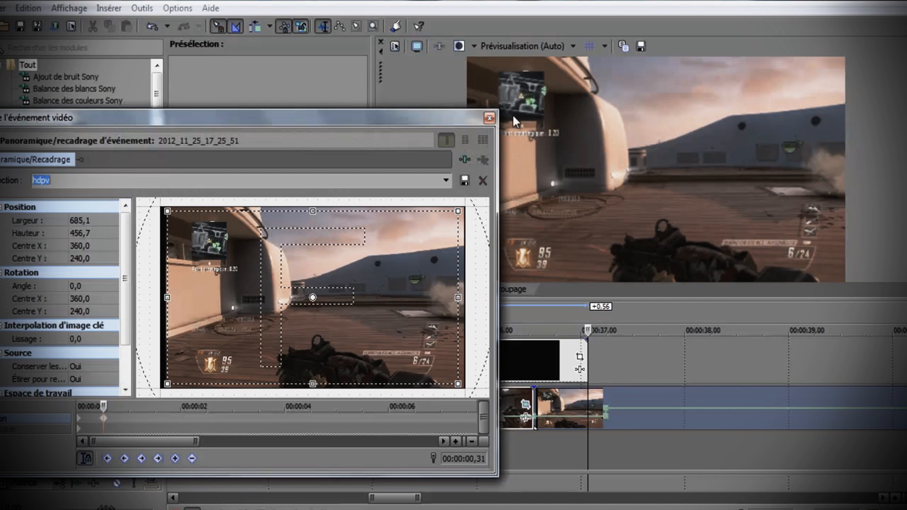
{"action": "left_click", "coordinate": [490, 119]}
- Play the timeline from 00:00:34,44 through the ring overlays to review the finished zoom transition
{"action": "left_click", "coordinate": [486, 368]}
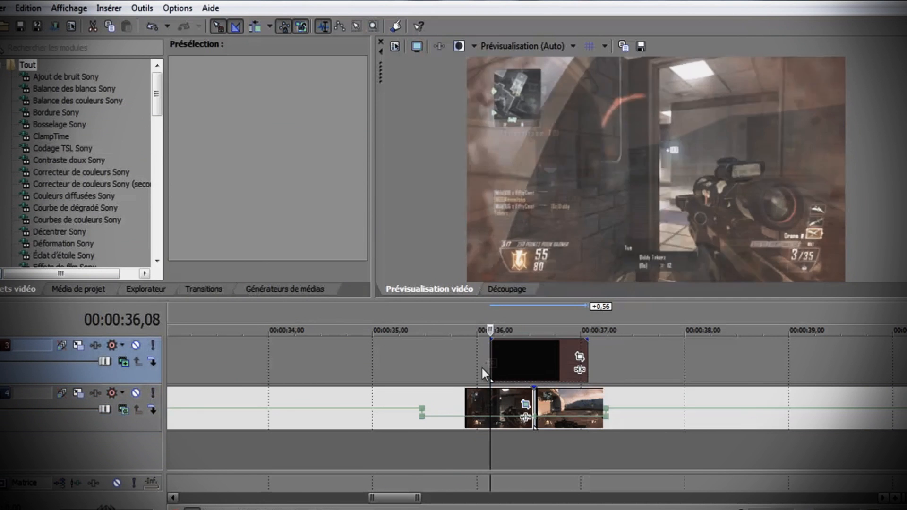
{"action": "left_click", "coordinate": [346, 369]}
{"action": "scroll", "coordinate": [347, 383], "scroll_direction": "down", "scroll_amount": 2}
{"action": "key", "text": "space"}
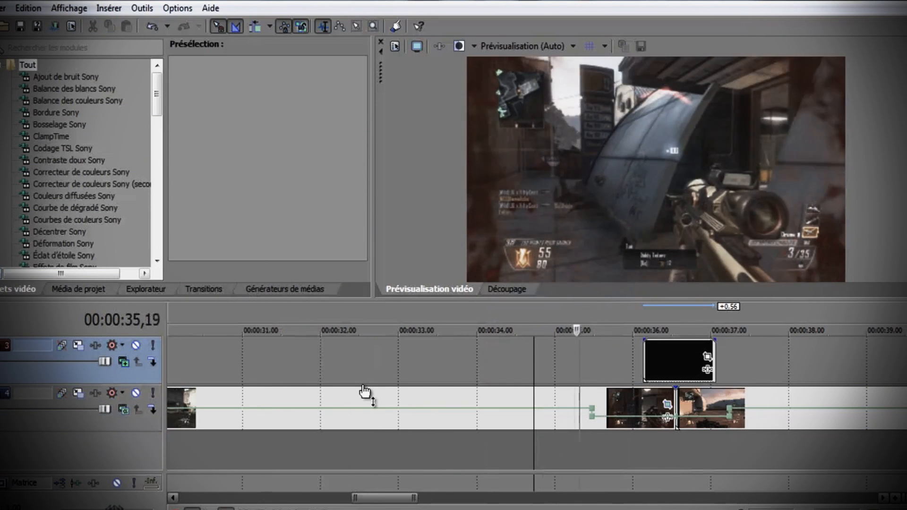
{"action": "key", "text": "space"}
{"action": "key", "text": "space"}
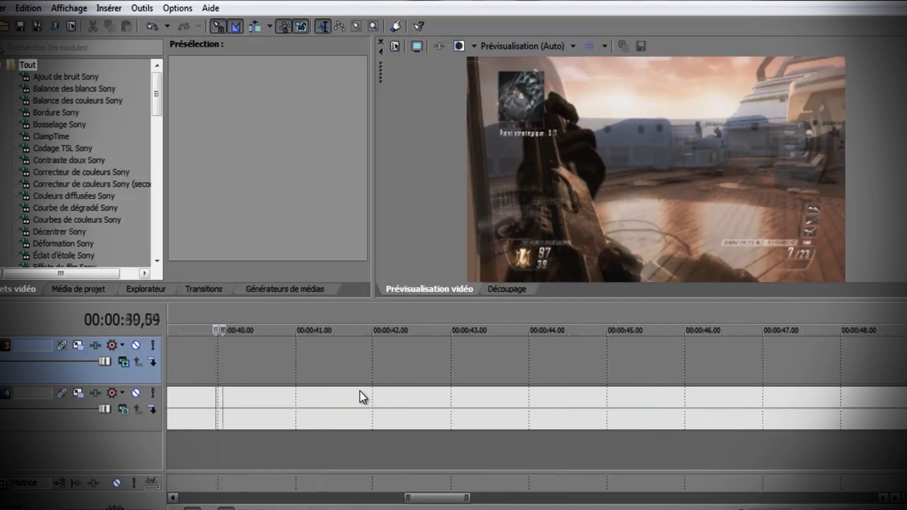
{"action": "key", "text": "space"}
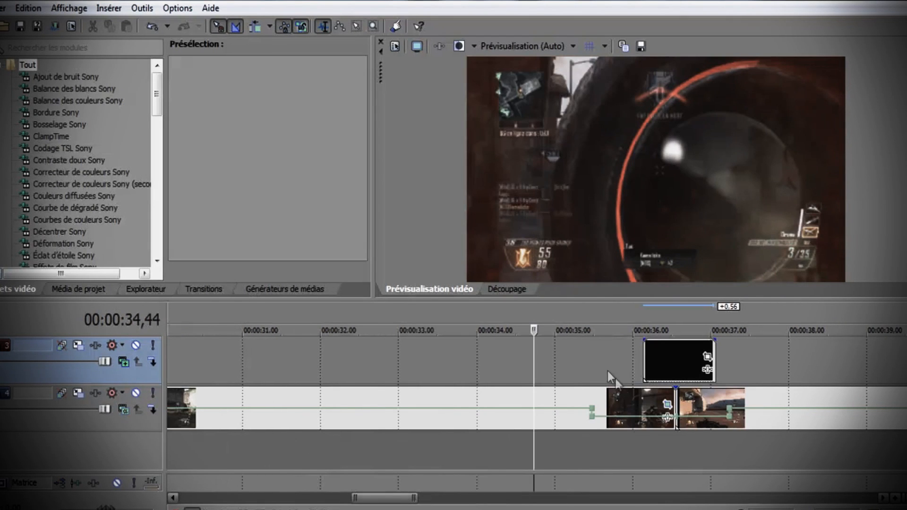
{"action": "key", "text": "space"}
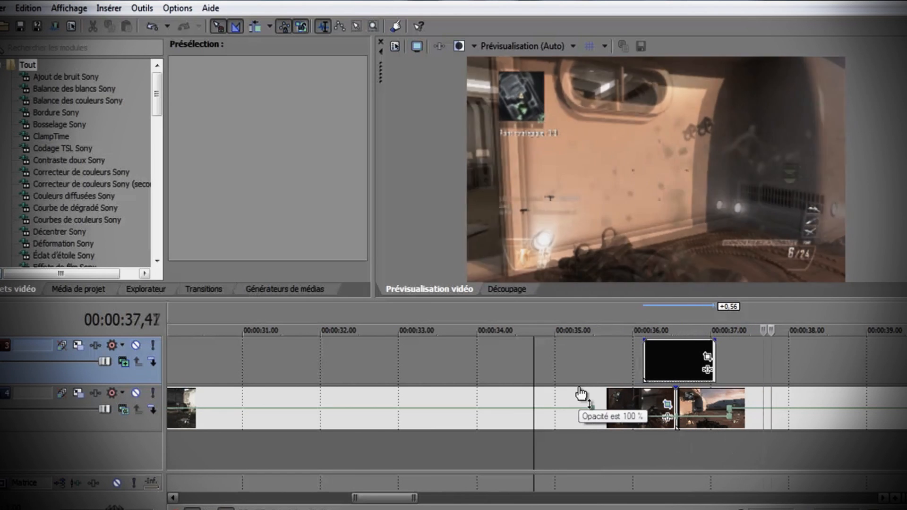
{"action": "key", "text": "space"}
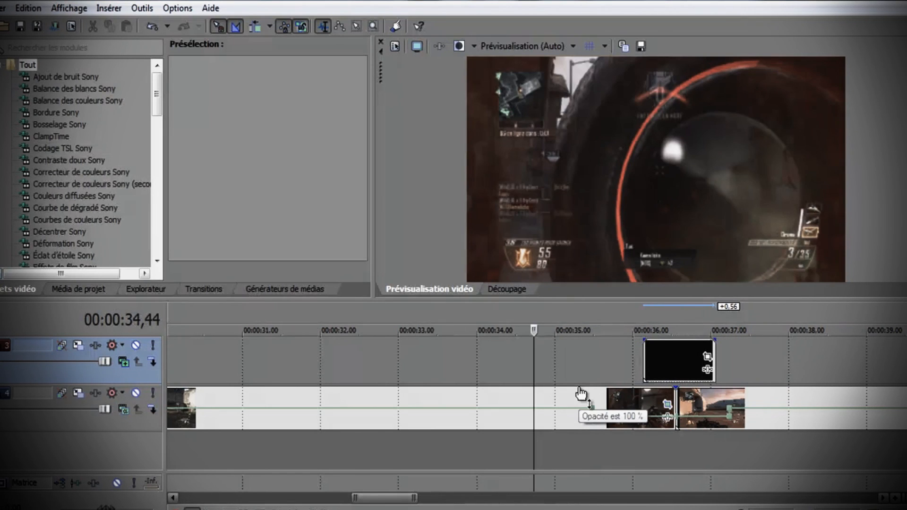